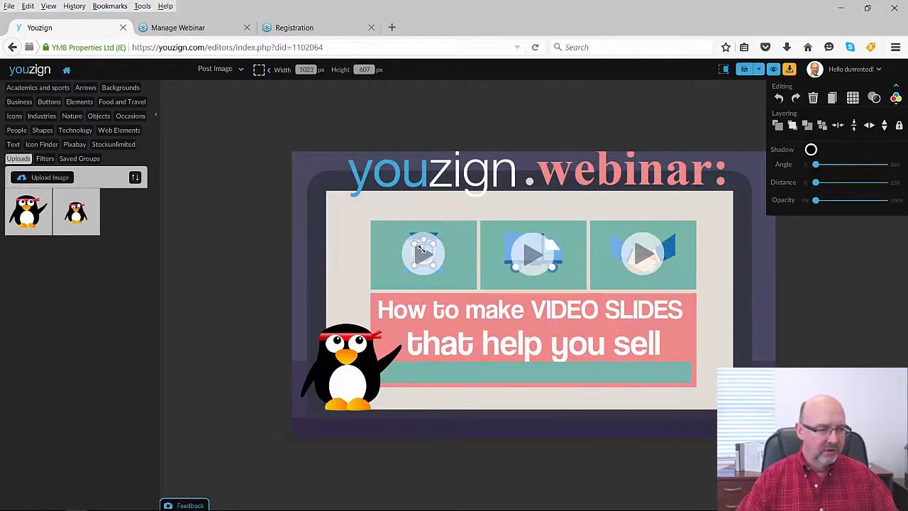
Center the "that help you sell" text vertically on the canvas
left_click(267, 223)
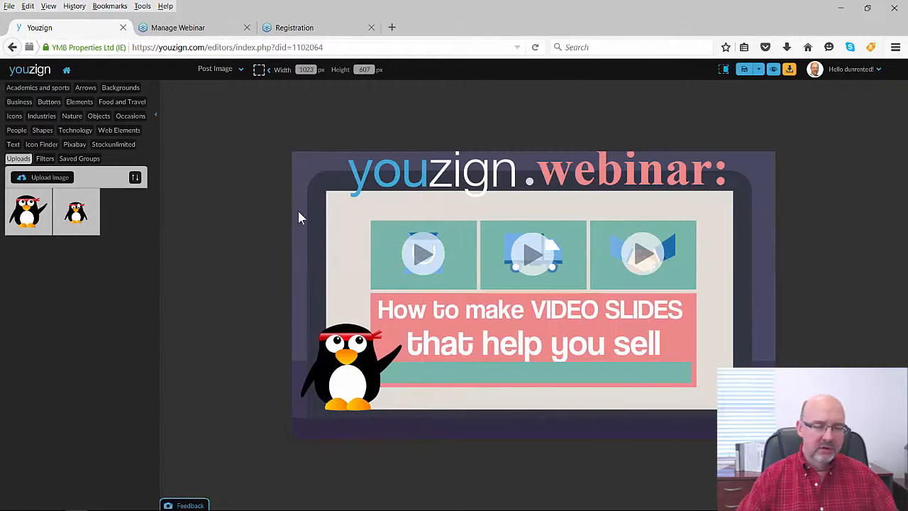
left_click(340, 353)
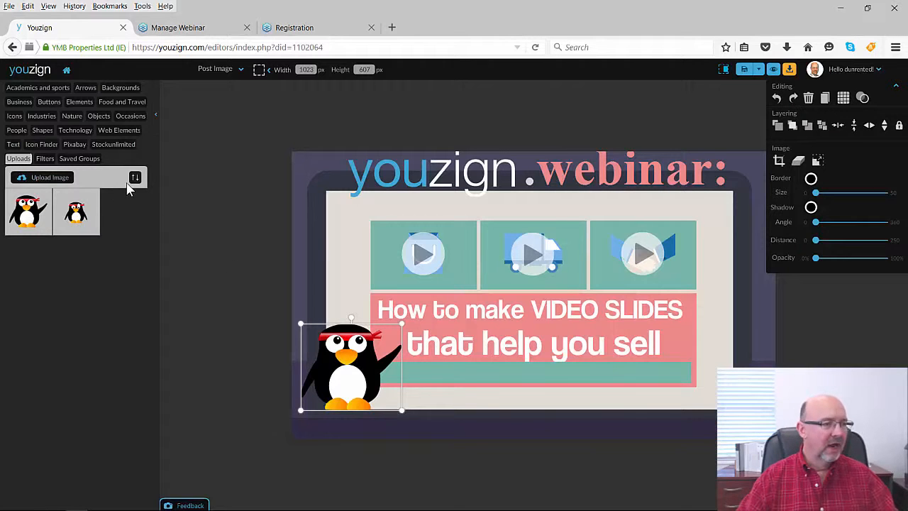
left_click(480, 340)
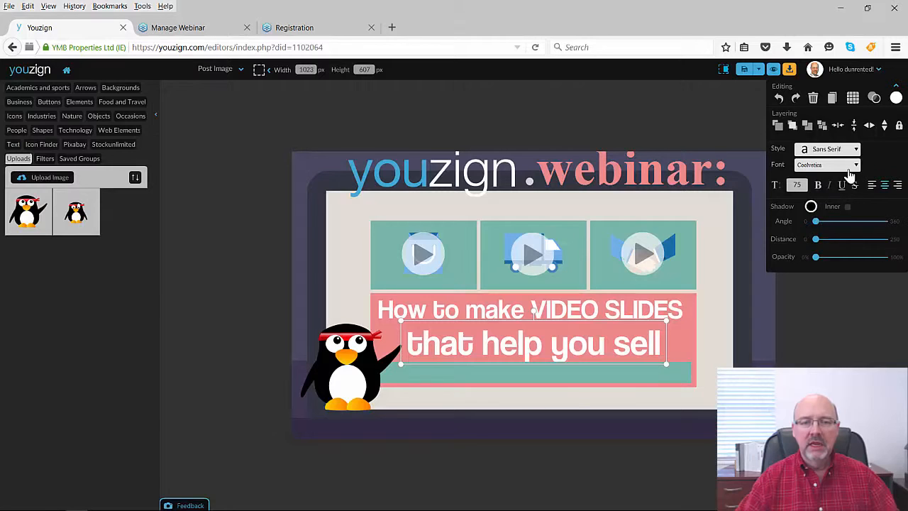
left_click(854, 126)
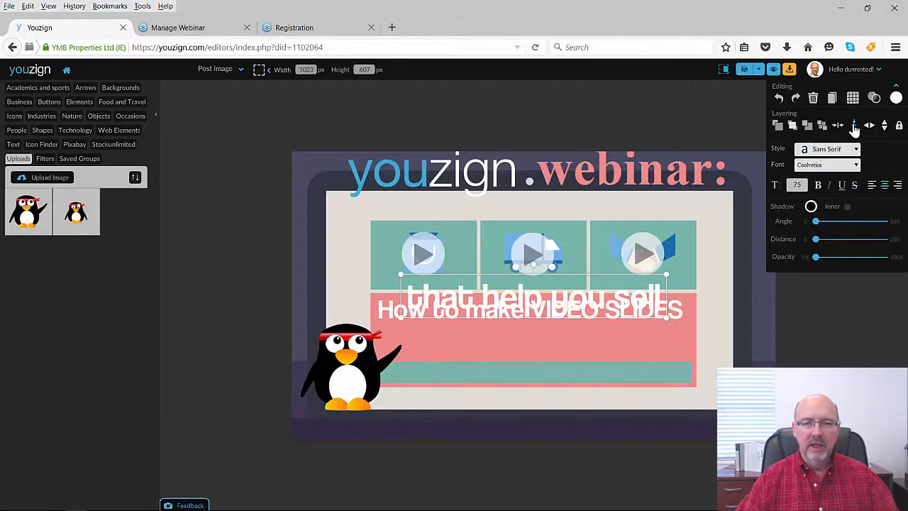
Undo the last several edits and delete the large penguin in the middle of the canvas
left_click(779, 98)
left_click(780, 102)
left_click(779, 102)
left_click(780, 102)
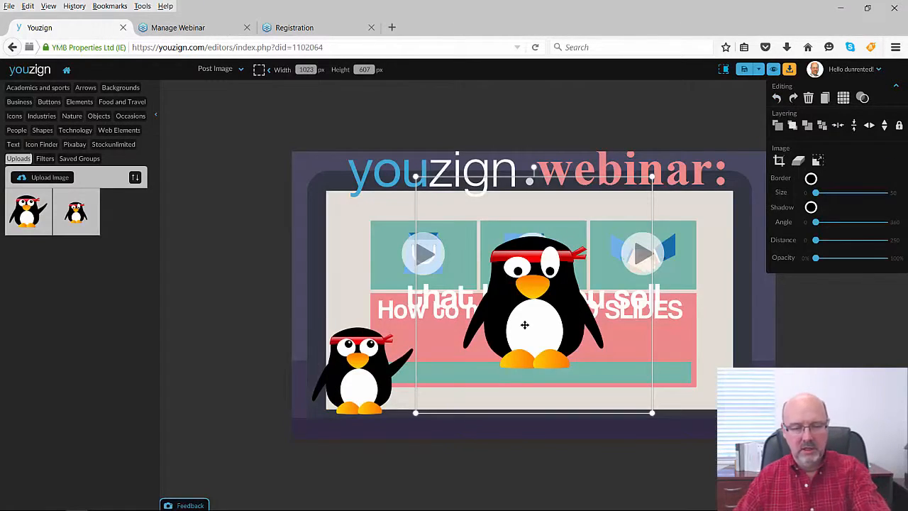
key("Delete")
Move the "that help you sell" text down to just below "How to make VIDEO SLIDES" and deselect it
left_click_drag(529, 302, 527, 340)
left_click(254, 215)
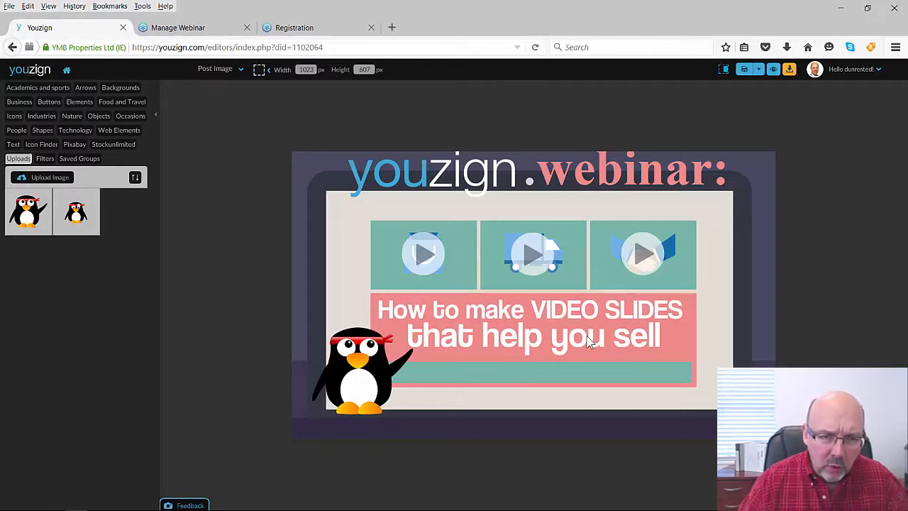
Edit the "that help you sell" text by retyping the "u" in "you", and leave text editing
left_click(560, 346)
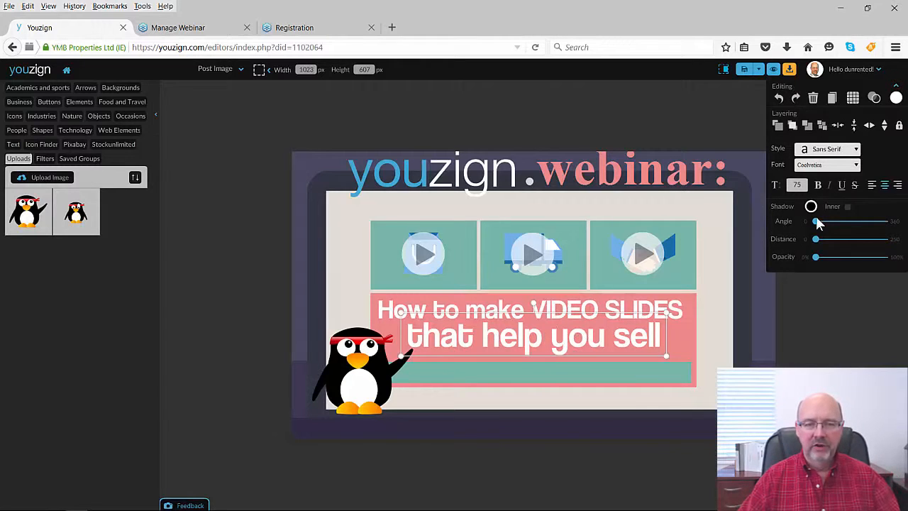
double_click(590, 341)
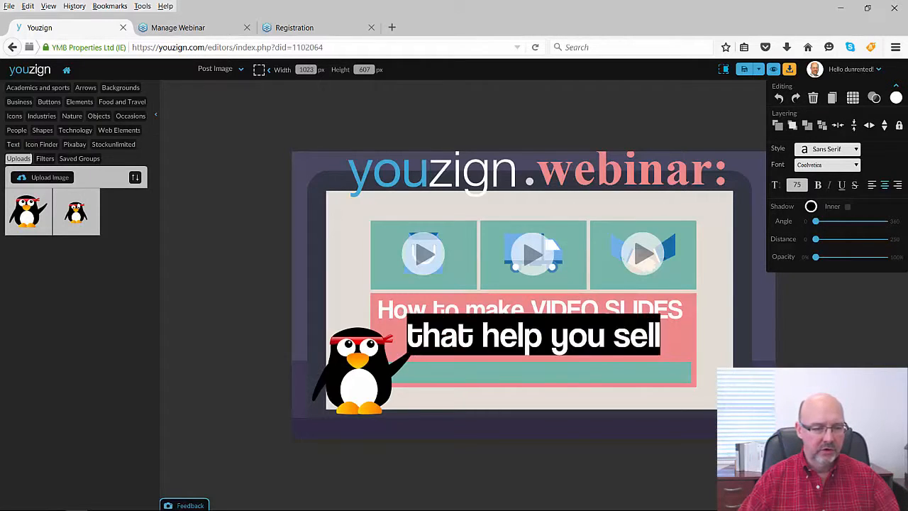
left_click(591, 341)
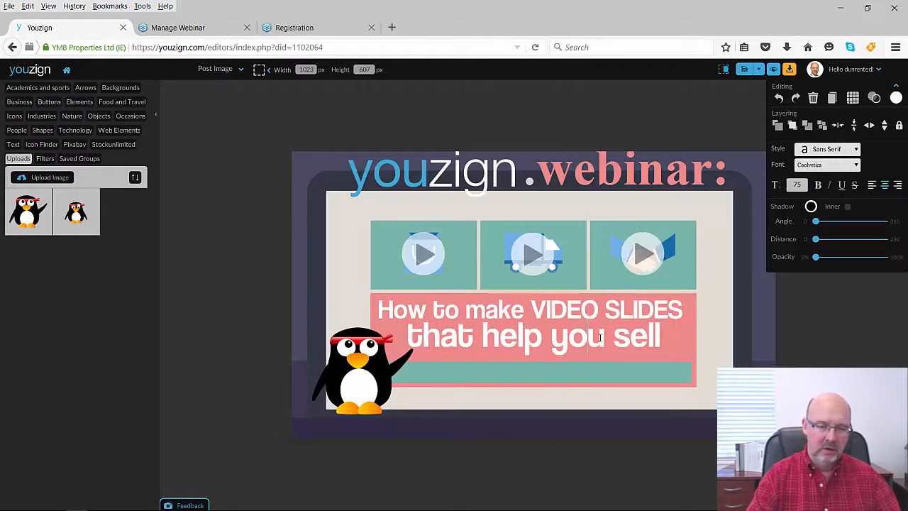
key("Delete")
type("u")
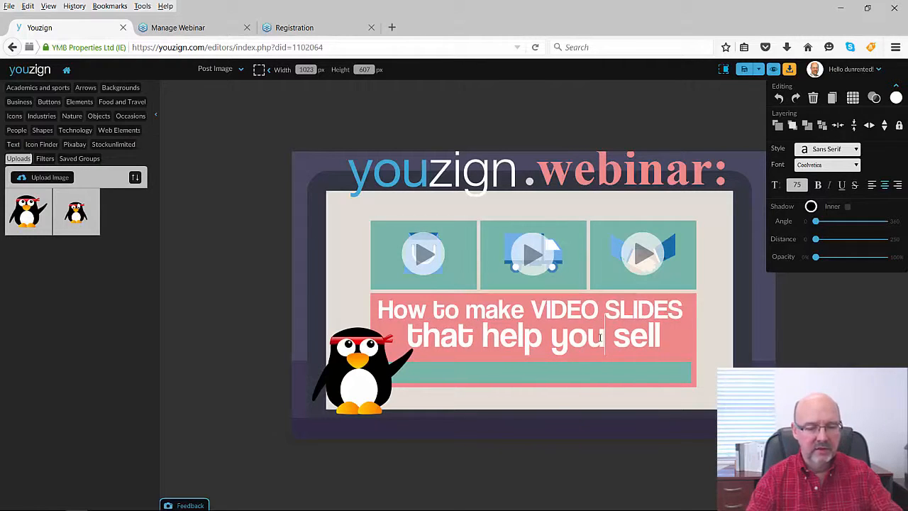
left_click(846, 357)
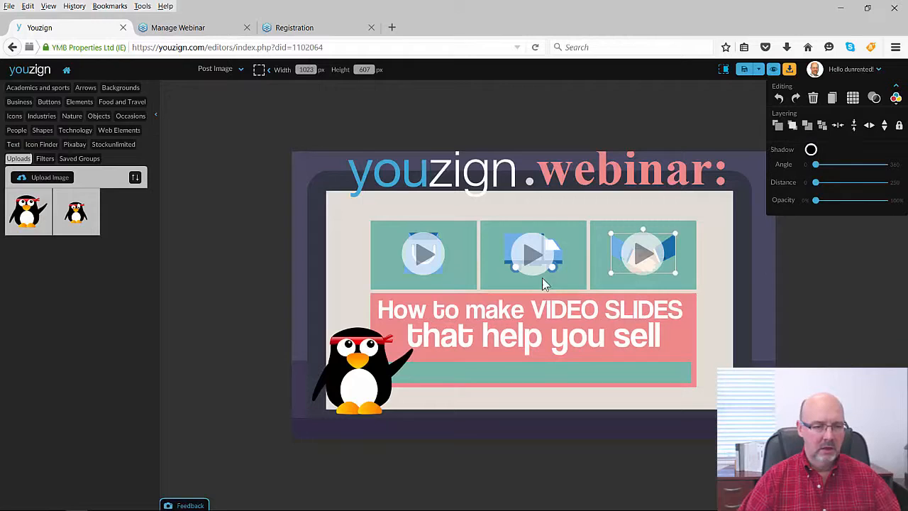
left_click(449, 263)
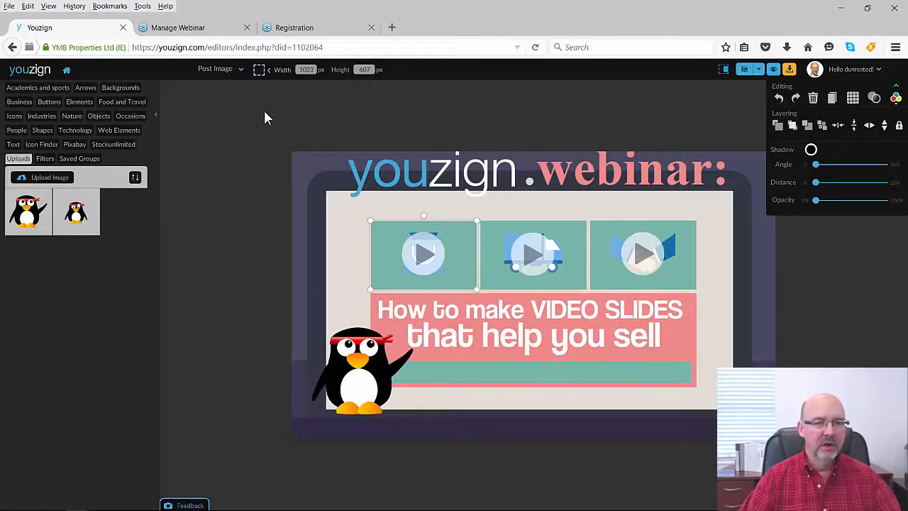
Save the webinar post image design, overwriting the existing version
left_click(745, 73)
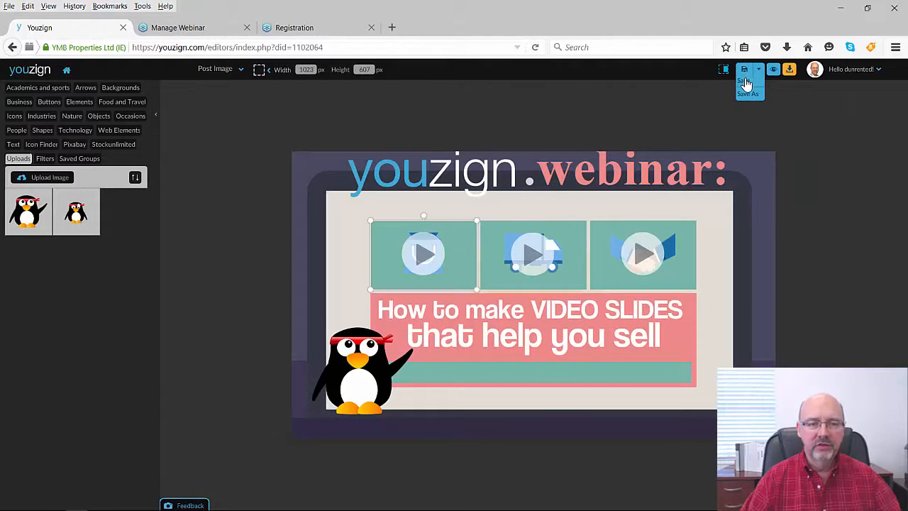
left_click(745, 83)
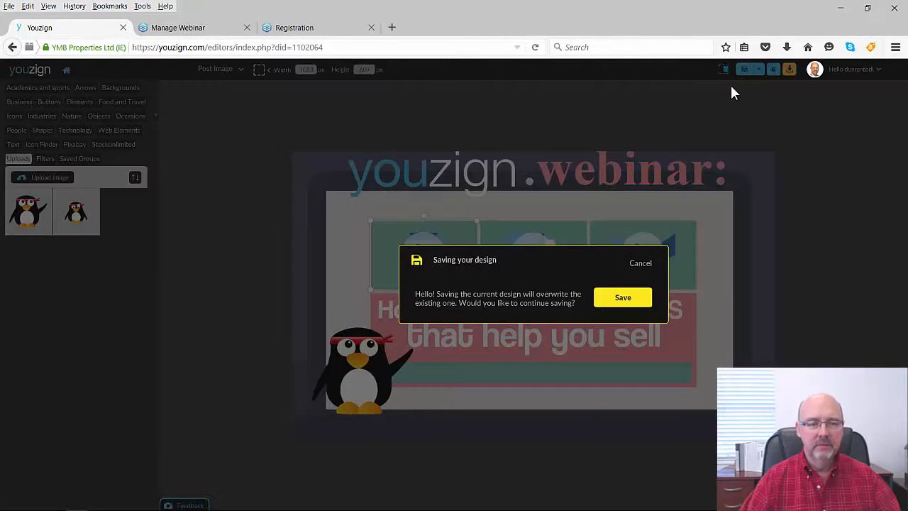
left_click(622, 299)
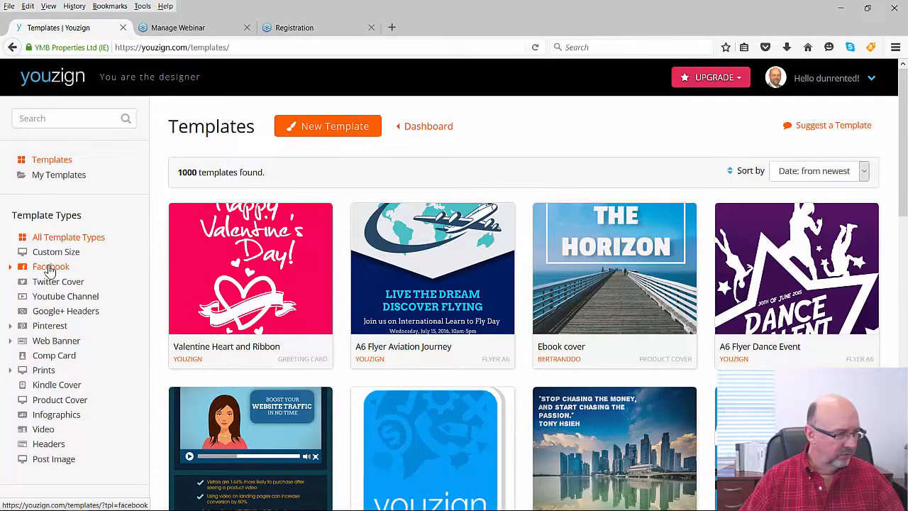
Filter the templates by Facebook and narrow them to the Facebook Ad - Medium type
left_click(50, 268)
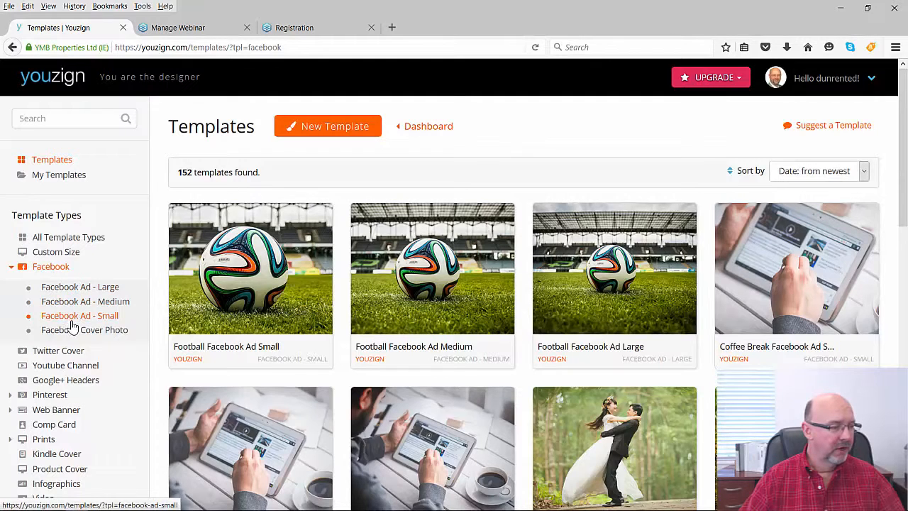
scroll(116, 360, "down", 2)
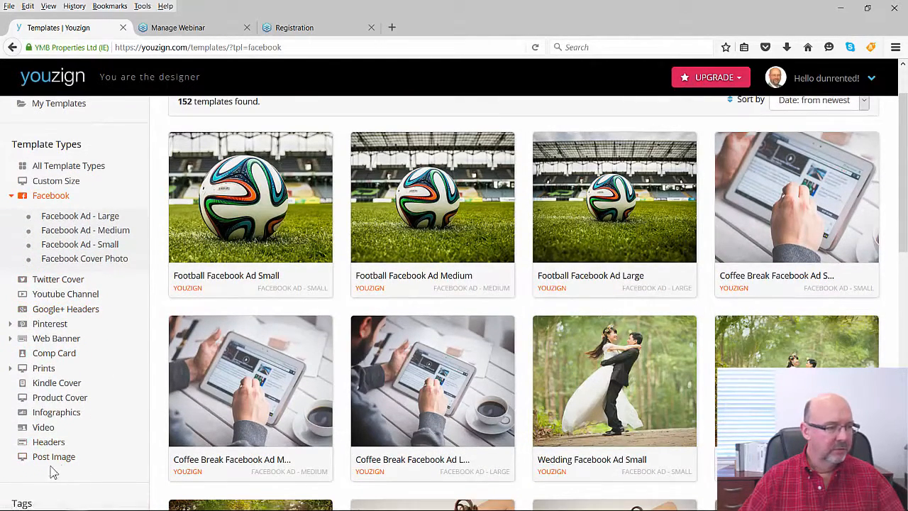
scroll(92, 320, "up", 2)
left_click(82, 304)
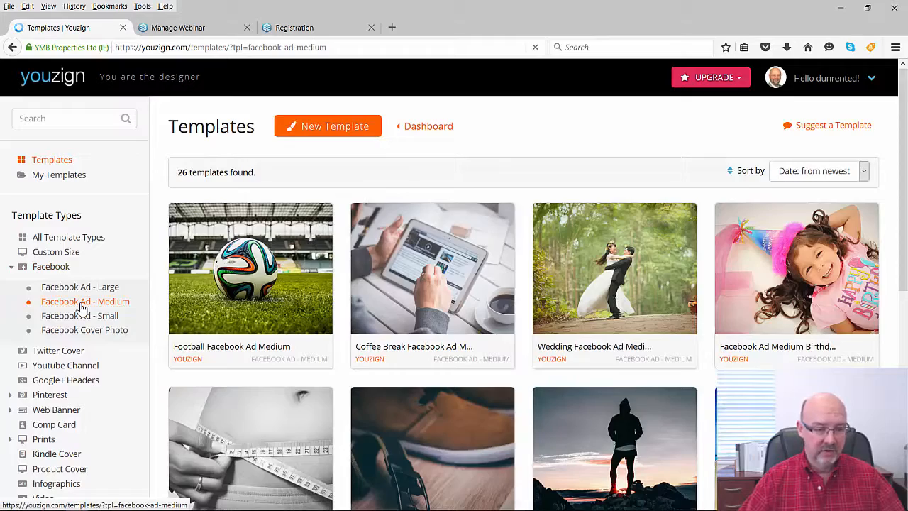
Preview the Facebook Ads Medium Adventure template, then close the preview
scroll(586, 367, "down", 3)
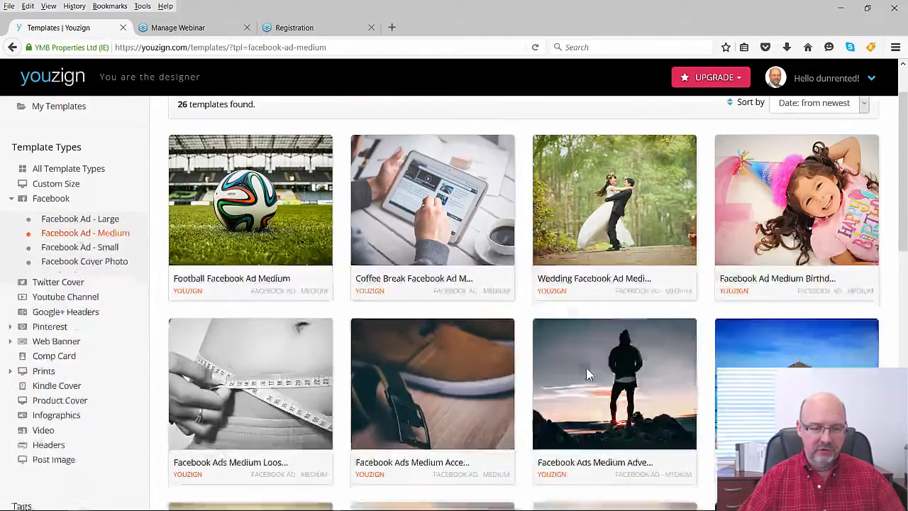
scroll(558, 353, "down", 1)
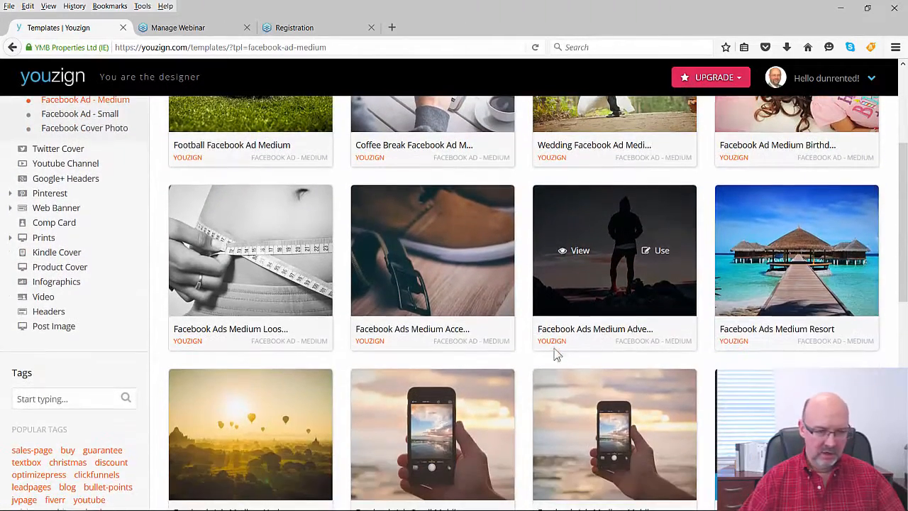
left_click(579, 255)
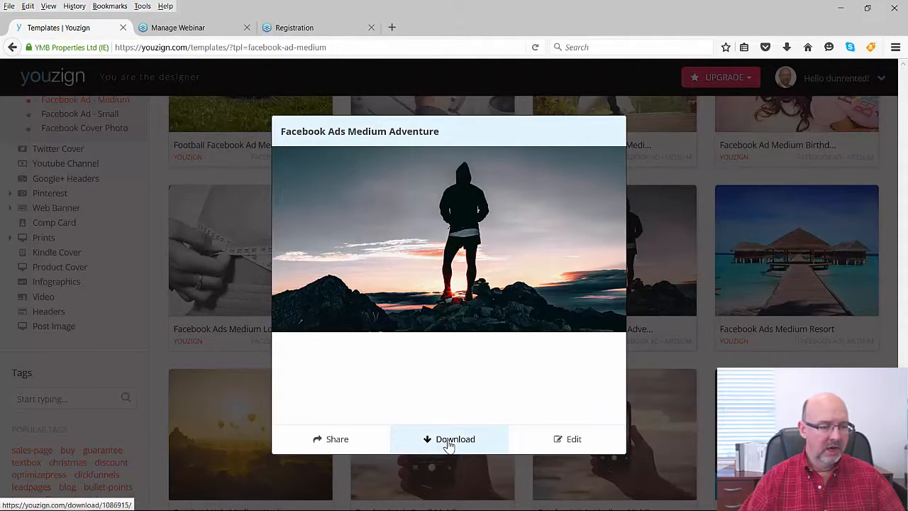
left_click(215, 349)
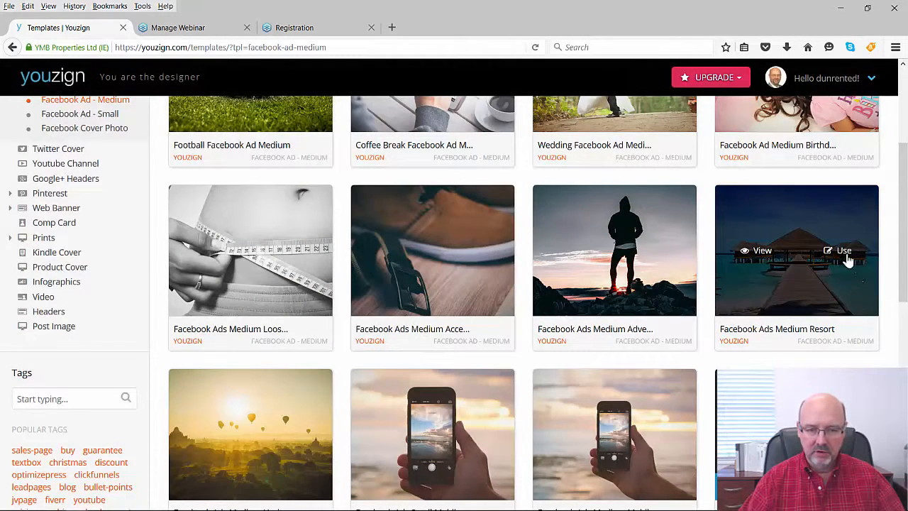
Use the Facebook Ads Medium Resort template and save it as a new design titled "Fb ad med"
left_click(846, 253)
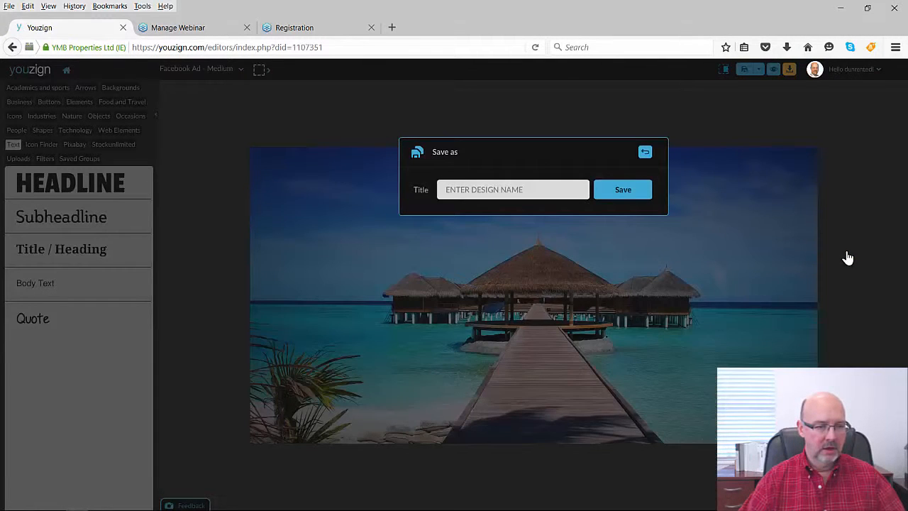
left_click(541, 192)
type("Fb ad m")
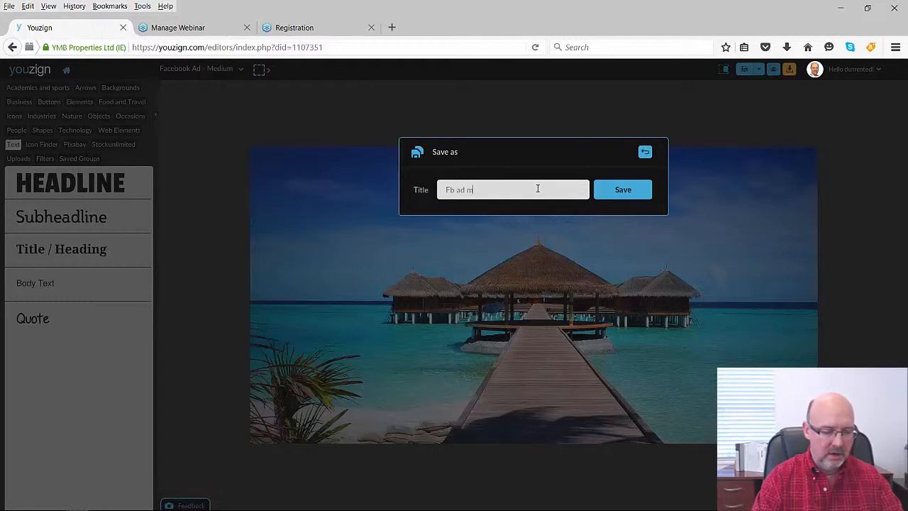
type("ed")
key("Return")
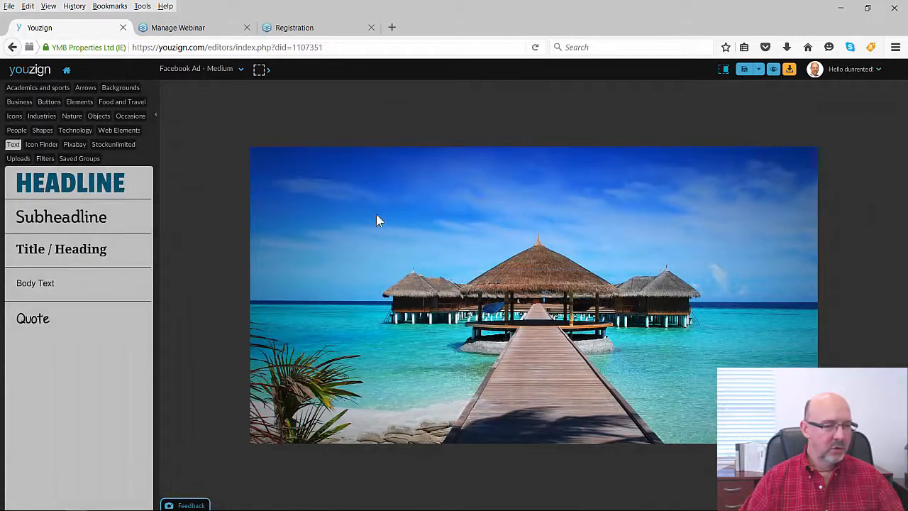
Move the resort background photo down within the canvas, keeping the sky across the upper edge
left_click(433, 216)
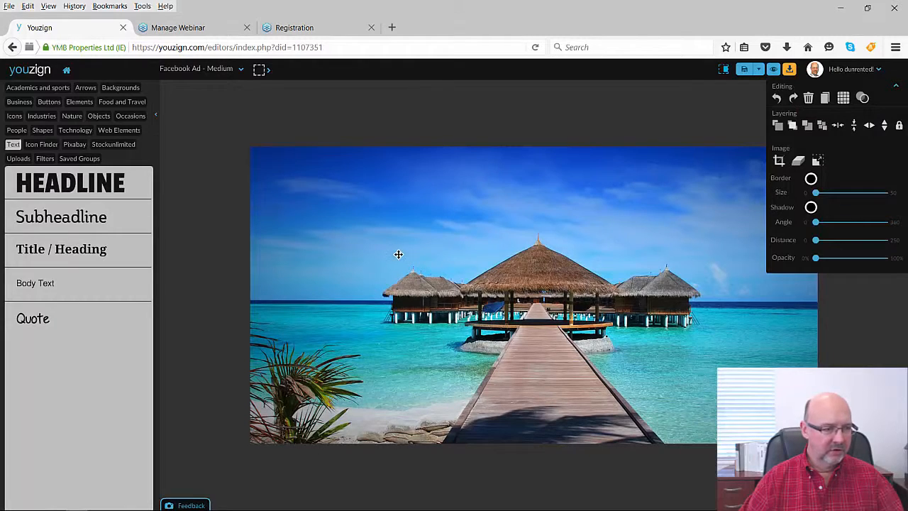
left_click_drag(580, 233, 593, 280)
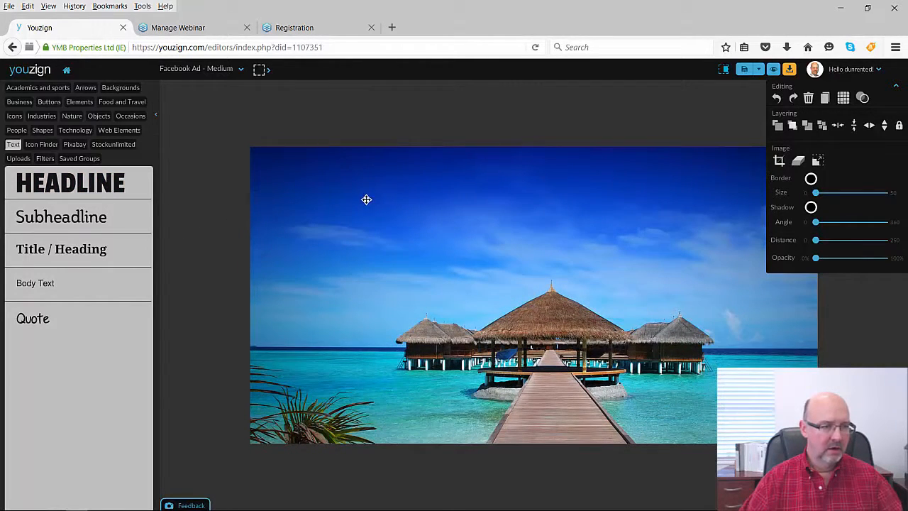
Add the "EVERYTHING HAS CHANGED!" headline in the sky area and center it horizontally on the canvas
left_click(110, 182)
left_click_drag(518, 289, 513, 201)
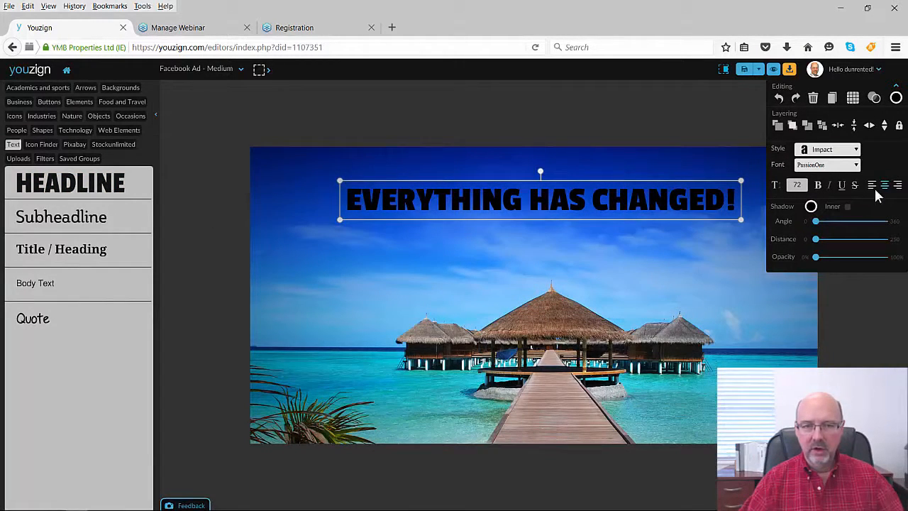
left_click(838, 125)
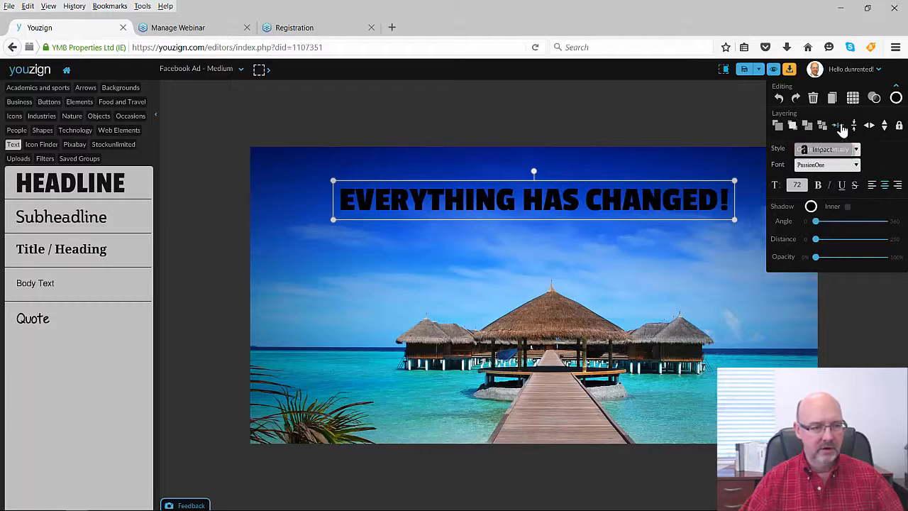
Color the "EVERYTHING HAS CHANGED!" headline white (ffffff) and set its font to Bebas Neue
left_click_drag(587, 196, 588, 195)
double_click(587, 197)
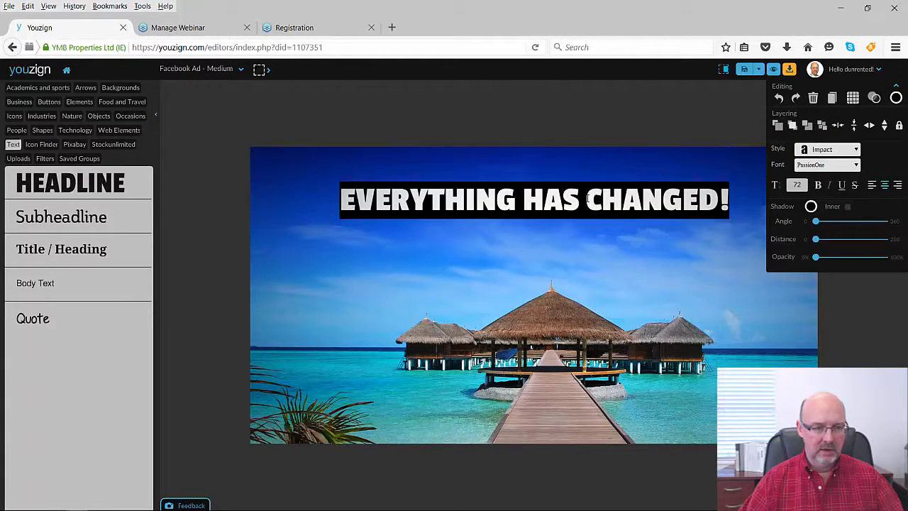
left_click(897, 100)
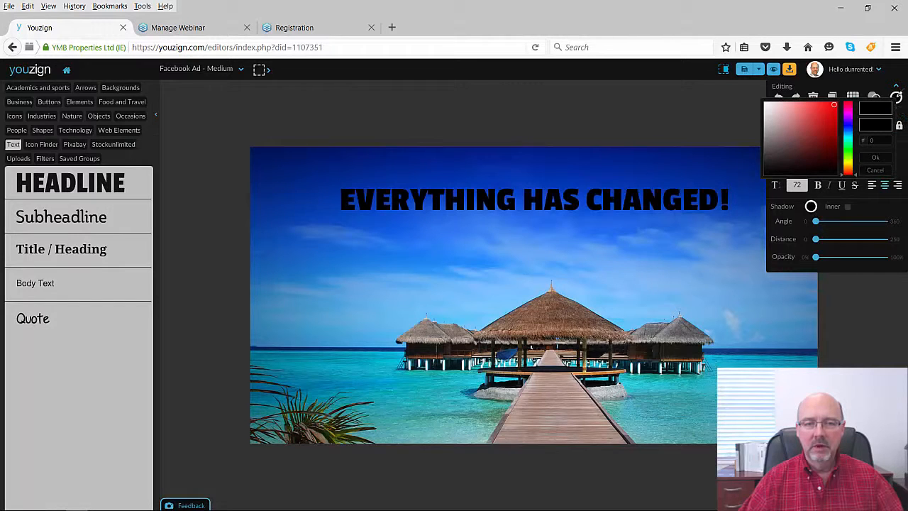
left_click_drag(830, 121, 766, 103)
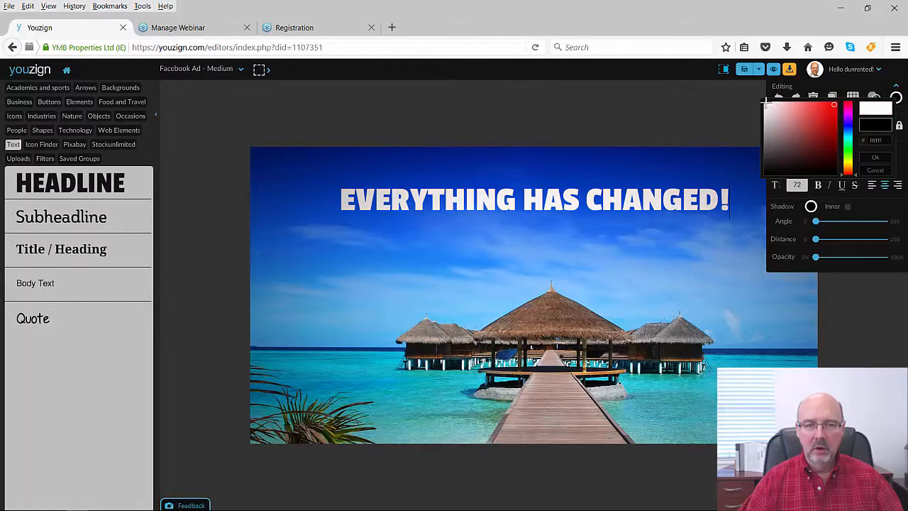
left_click(875, 158)
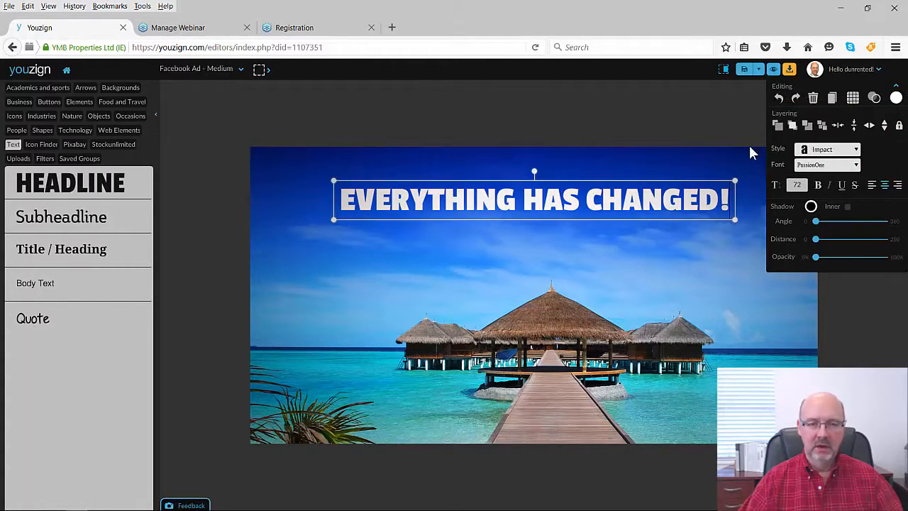
left_click(830, 165)
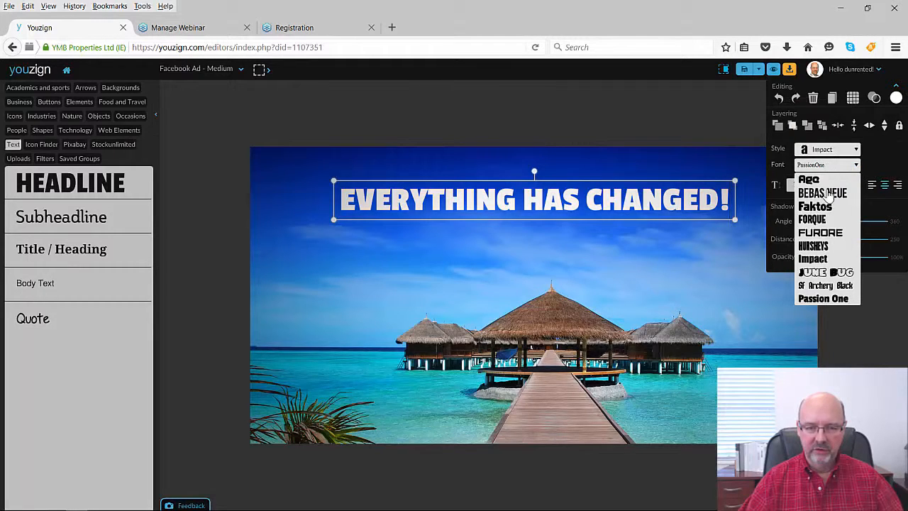
left_click(827, 195)
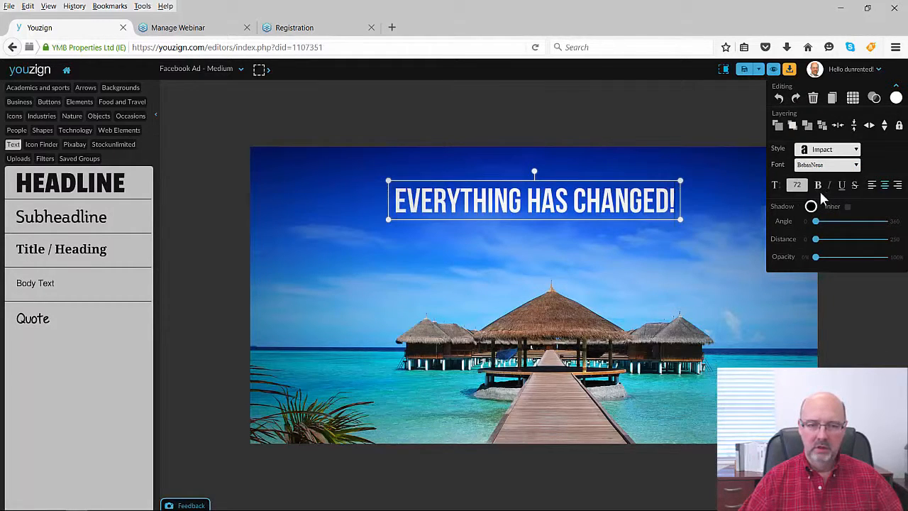
Change the "EVERYTHING HAS CHANGED!" headline's font to Acid Label from the Grunge style
left_click(855, 151)
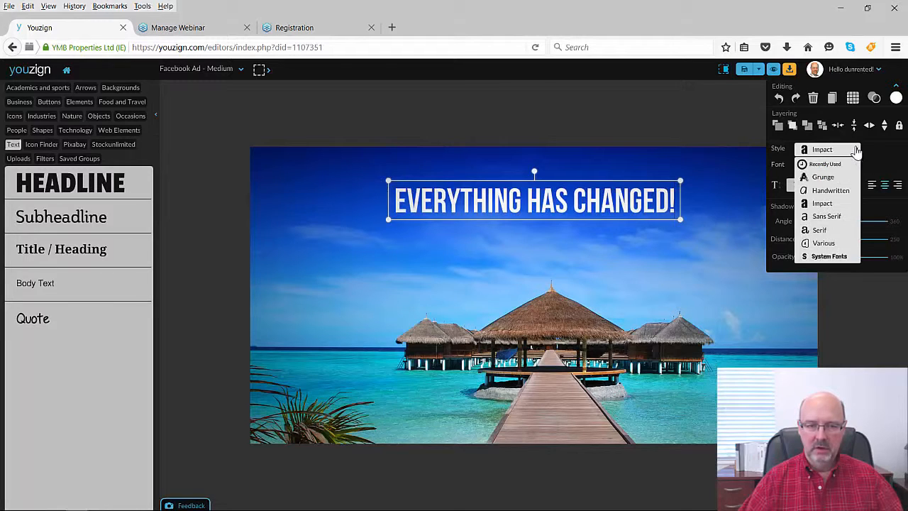
left_click(830, 177)
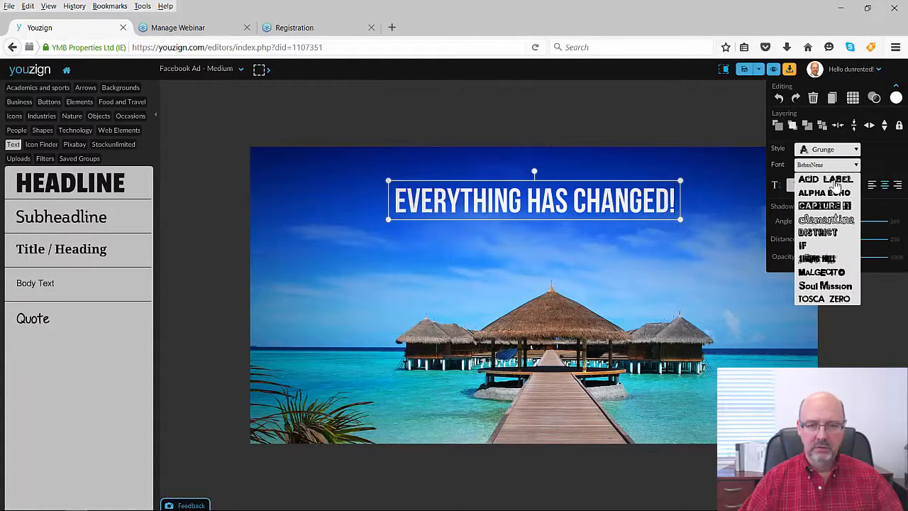
left_click(835, 181)
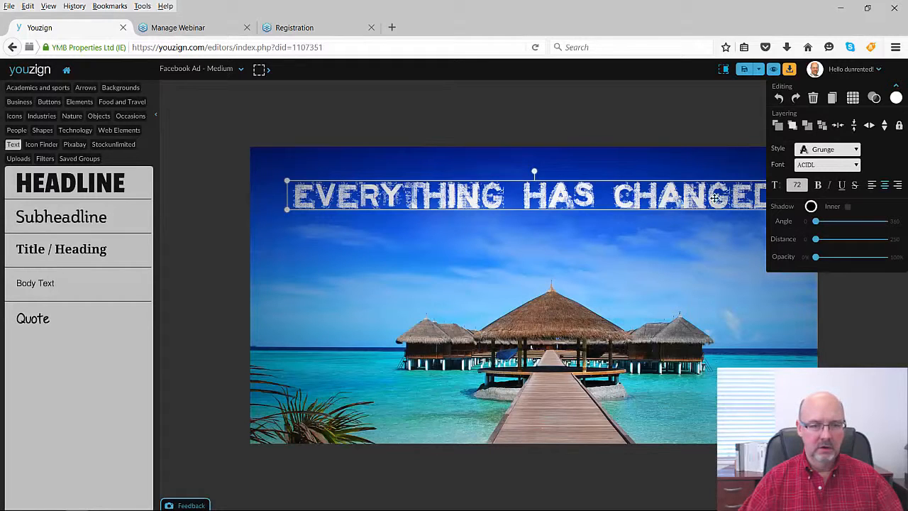
Center the restyled headline on the canvas and move it back up into the sky area
left_click_drag(699, 201, 671, 186)
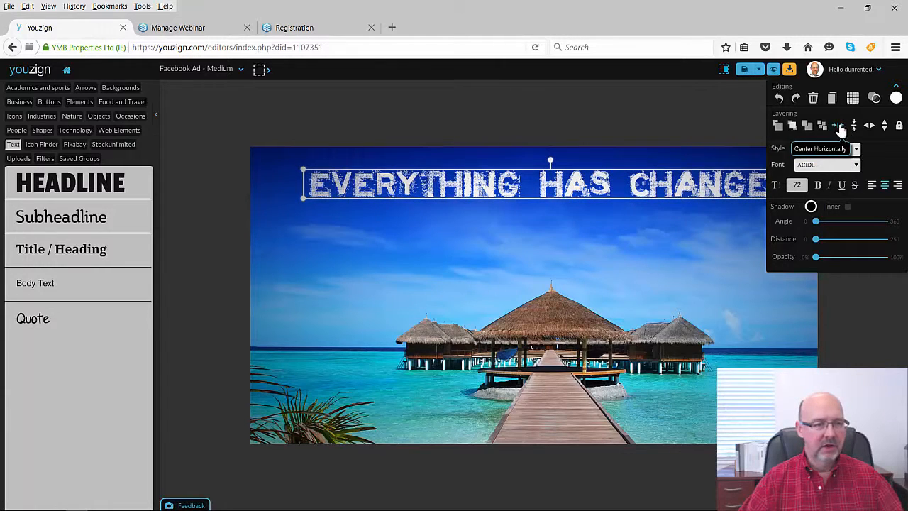
left_click(839, 128)
left_click(855, 125)
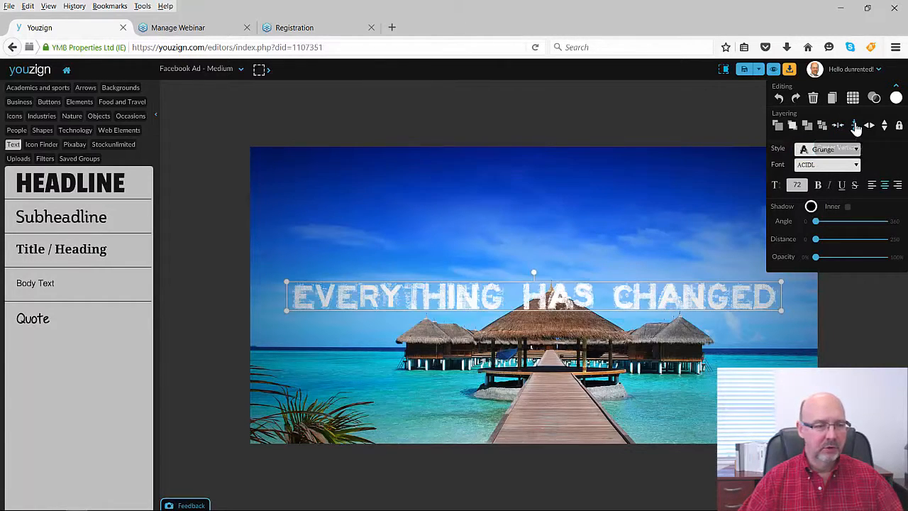
left_click_drag(659, 294, 662, 193)
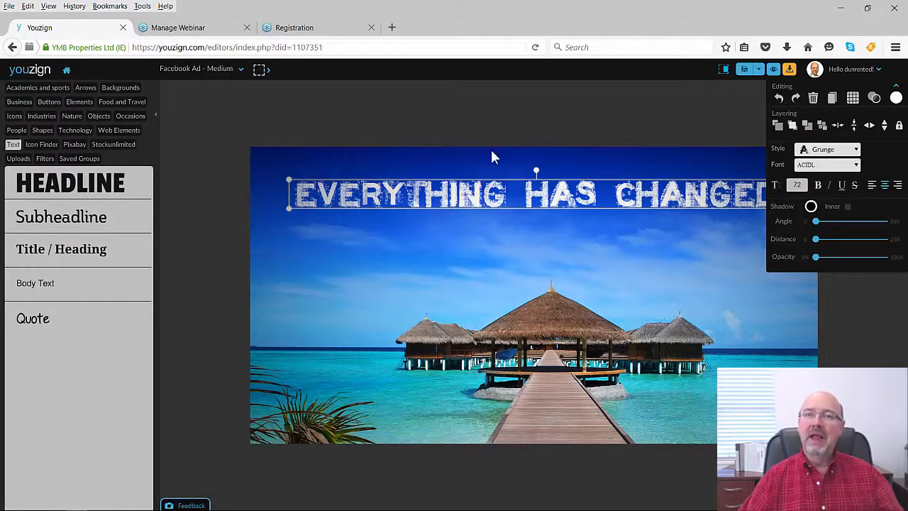
Save the Facebook ad over the existing design and return to the My Designs dashboard
left_click(744, 71)
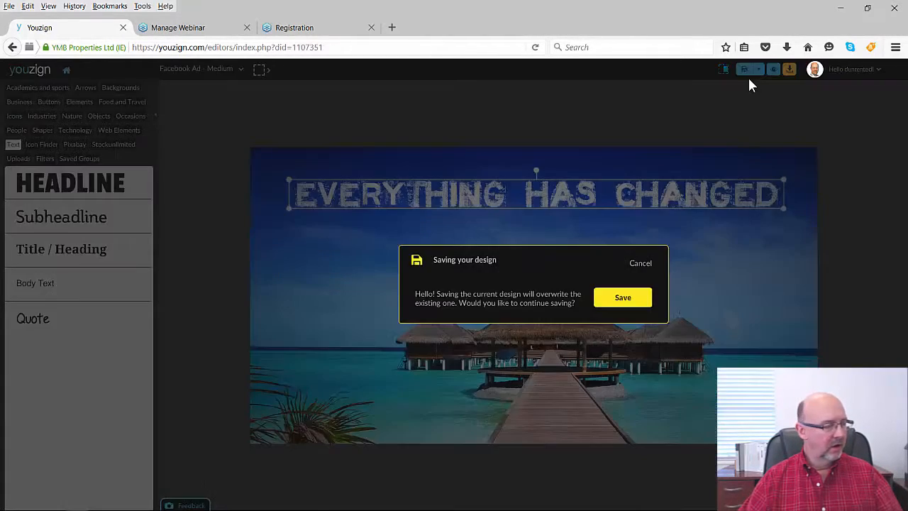
left_click(617, 300)
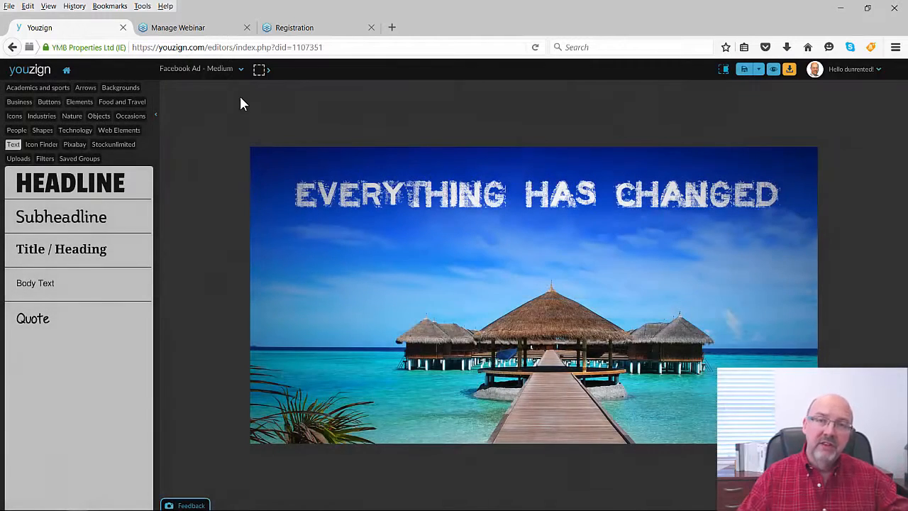
left_click(66, 73)
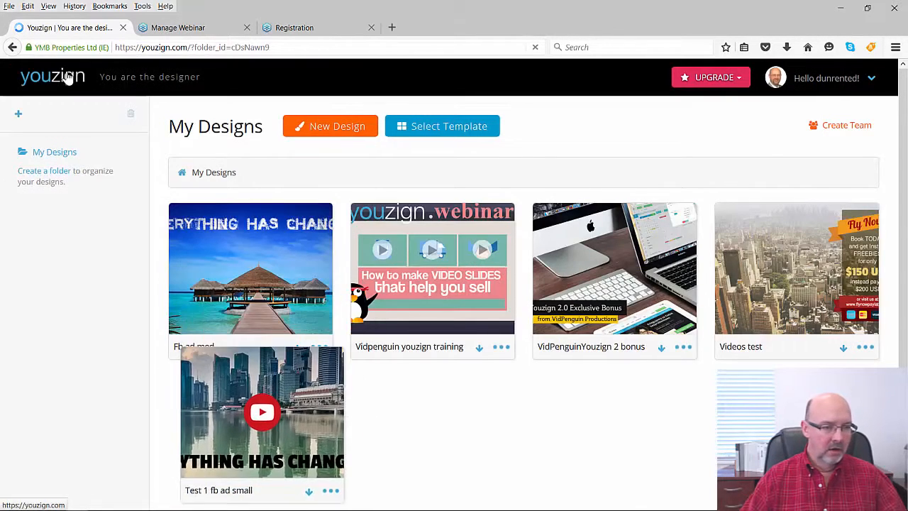
mouse_move(287, 276)
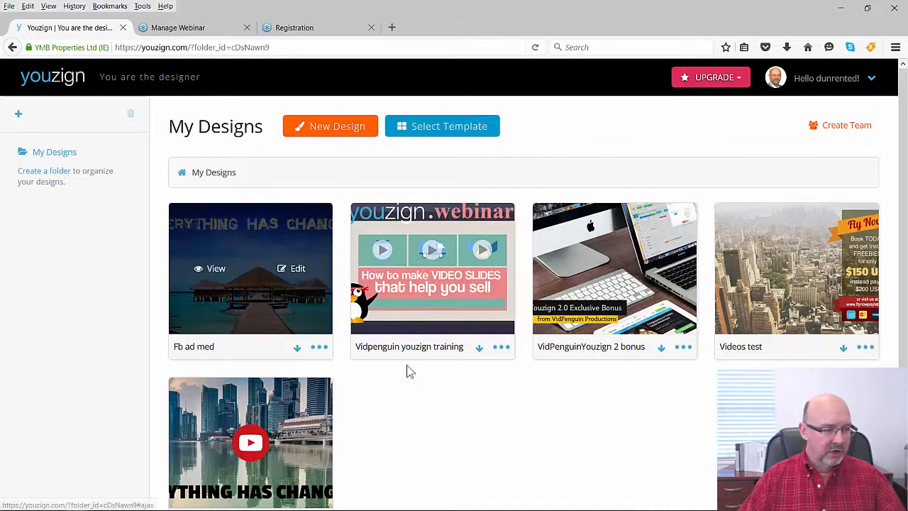
left_click(320, 348)
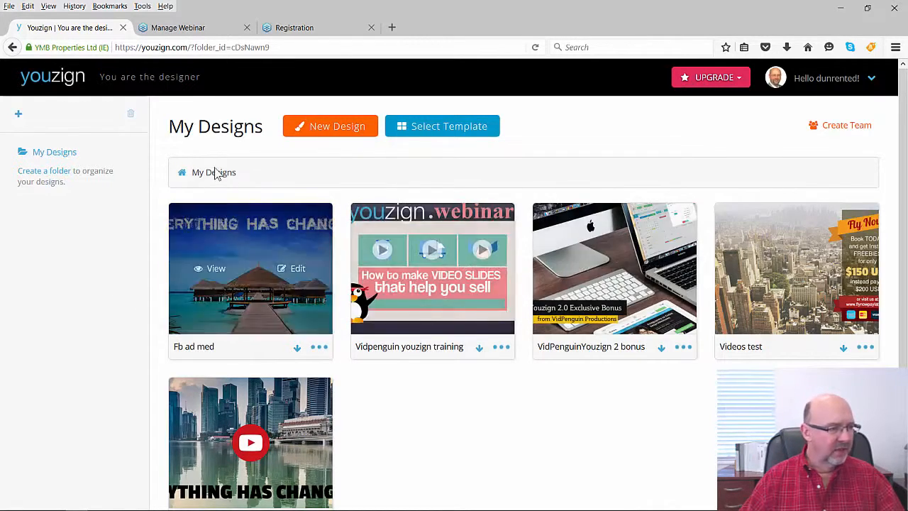
Browse the template library and filter it to the Business Card templates under Prints
left_click(415, 135)
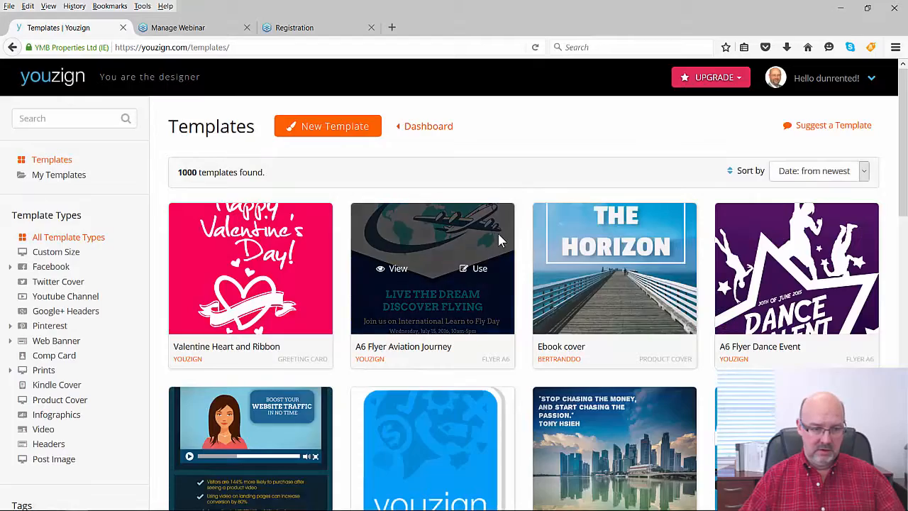
scroll(498, 241, "down", 3)
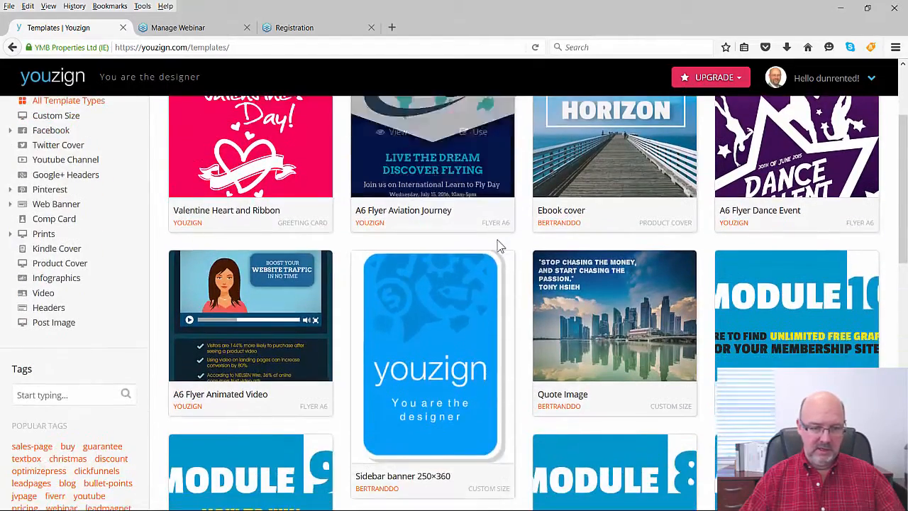
scroll(500, 245, "down", 4)
scroll(468, 241, "up", 7)
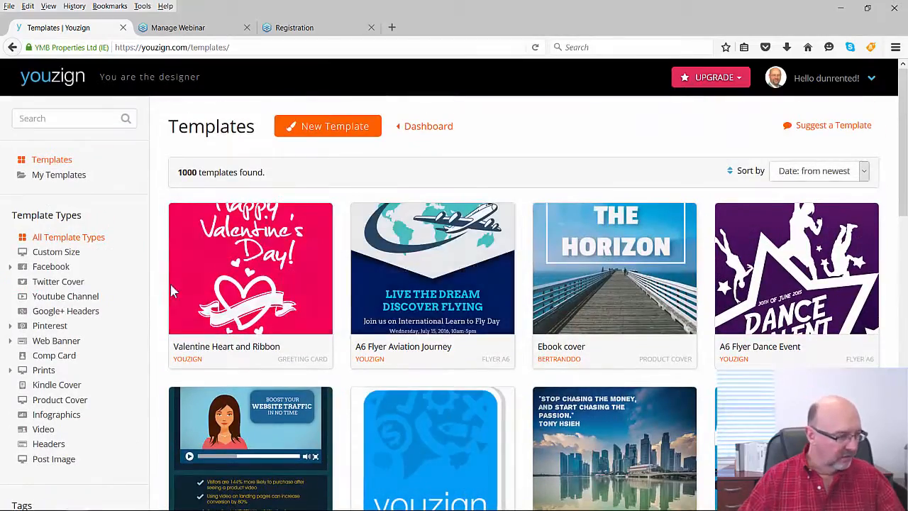
left_click(10, 375)
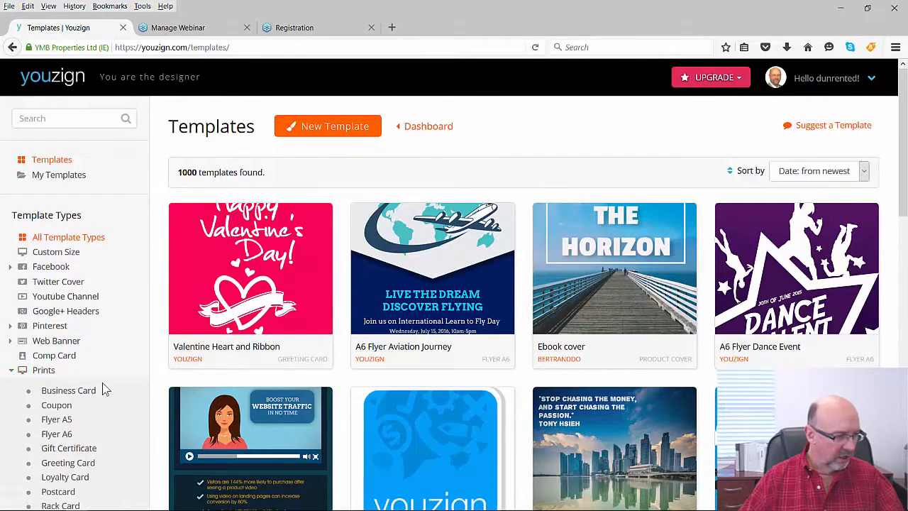
scroll(85, 345, "down", 2)
left_click(68, 320)
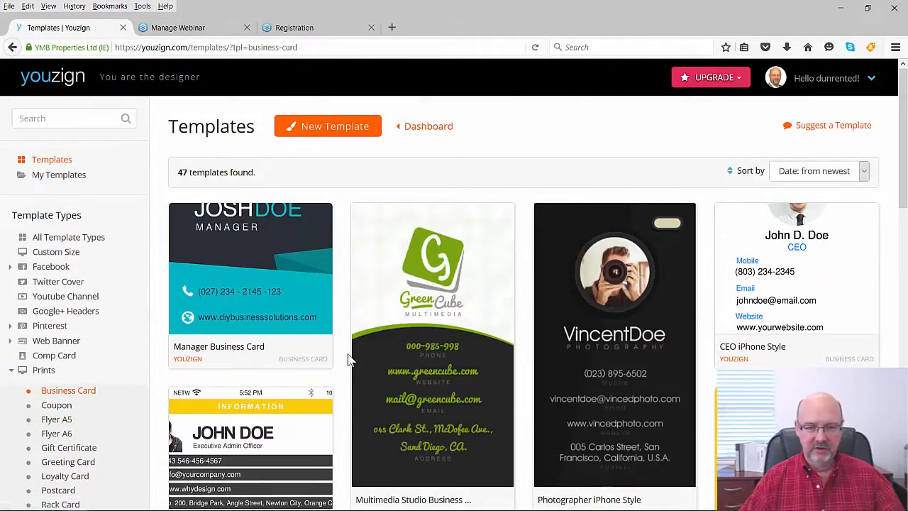
Use the green and dark Multimedia Studio business card template for a new design
scroll(390, 293, "down", 3)
left_click(480, 211)
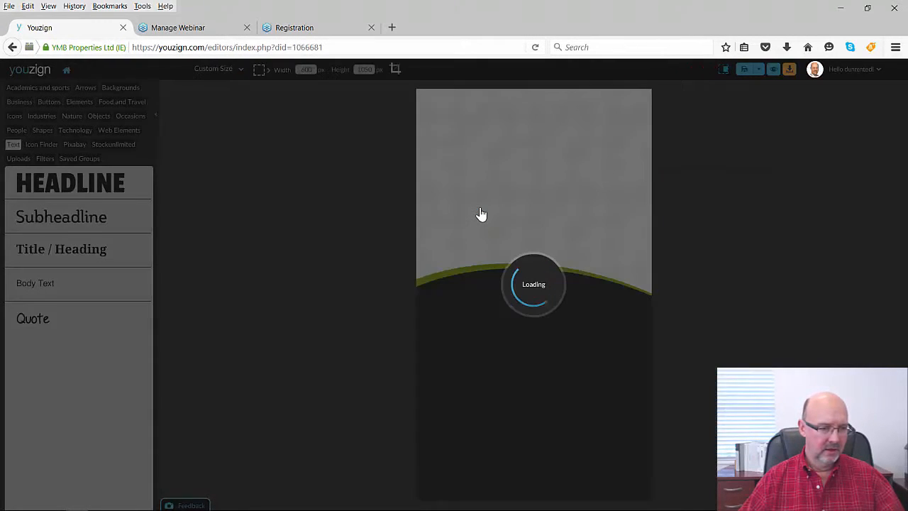
left_click(623, 189)
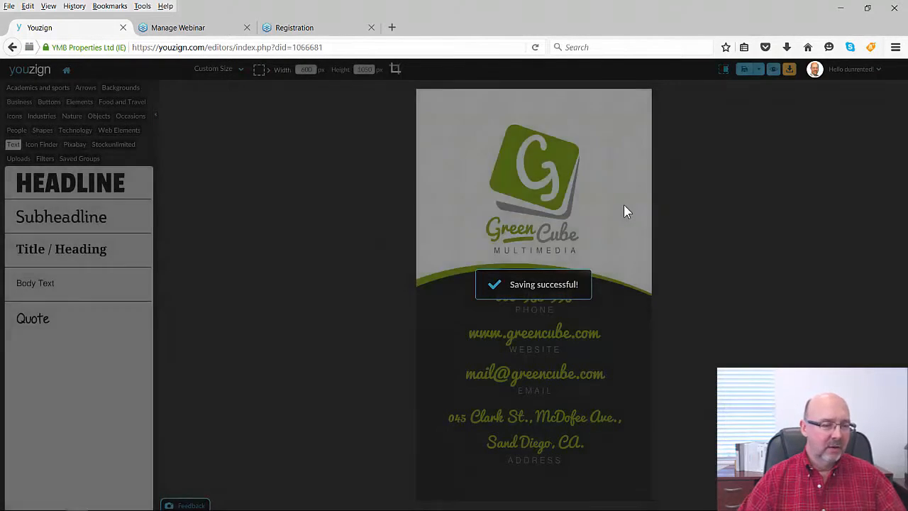
Add the uploaded penguin without the raised wing to the card and delete the logo's G letter and green square
left_click(19, 159)
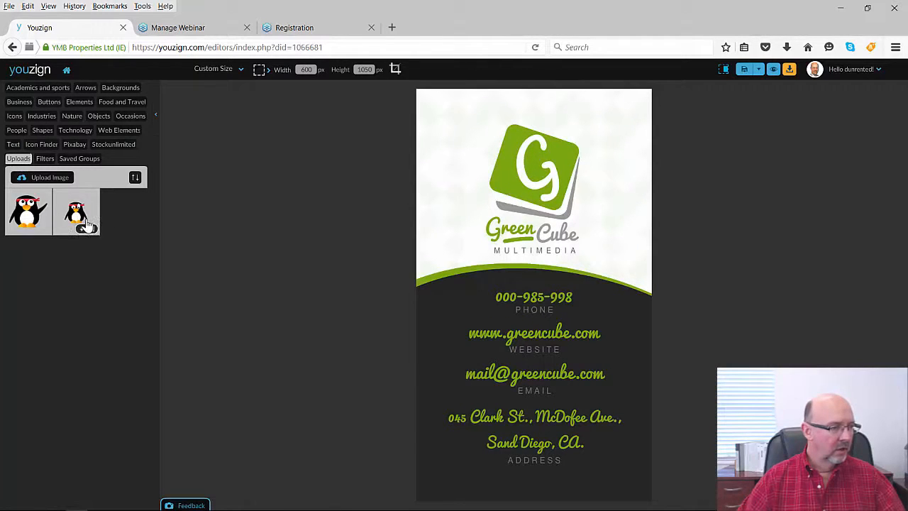
left_click(77, 220)
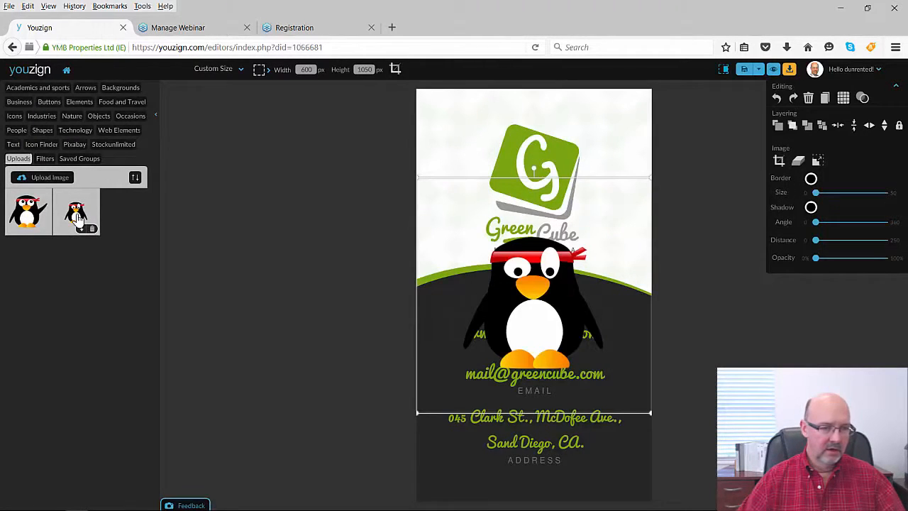
left_click(554, 148)
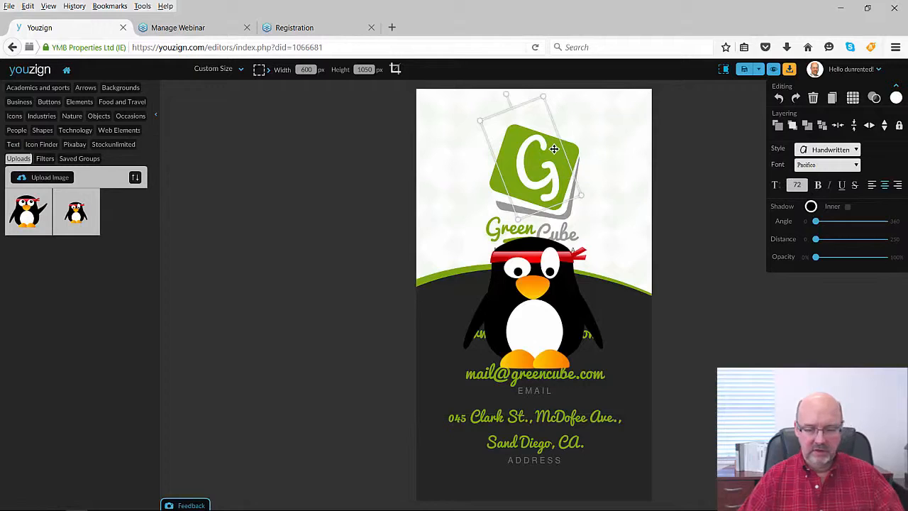
key("Delete")
key("Delete")
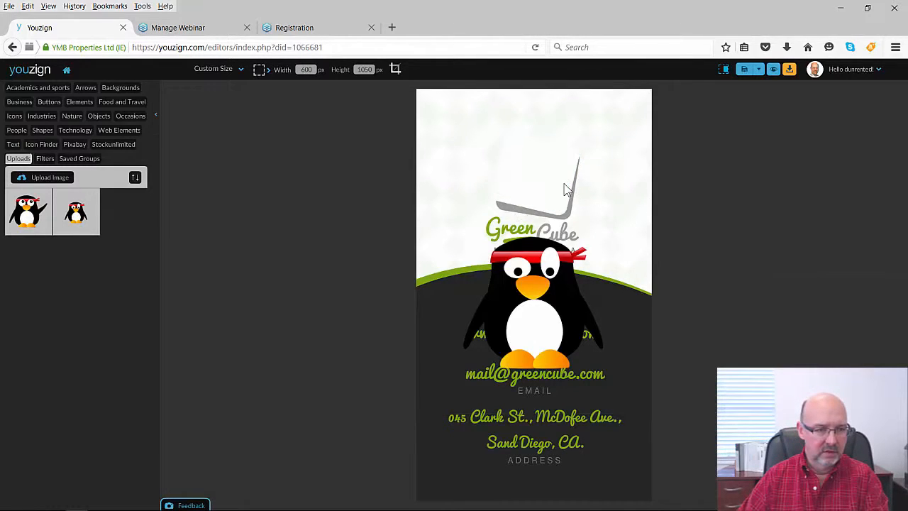
key("Delete")
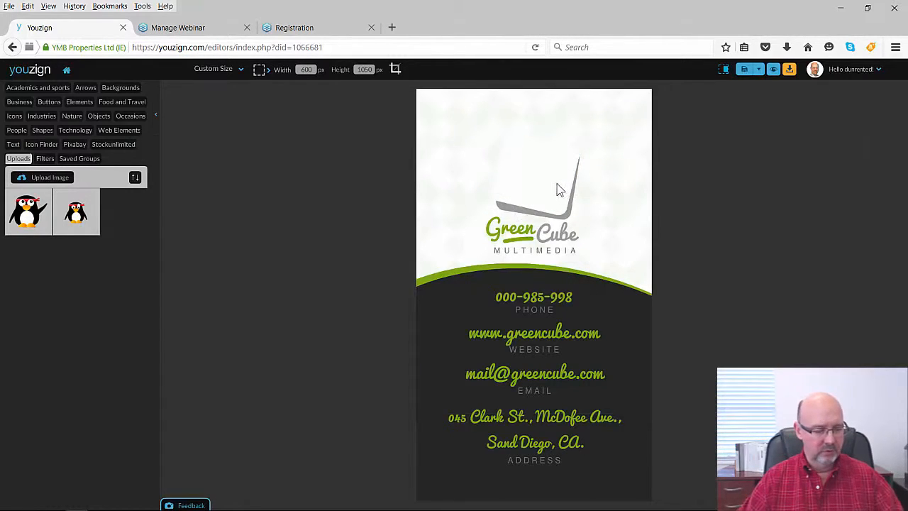
key("ctrl+z")
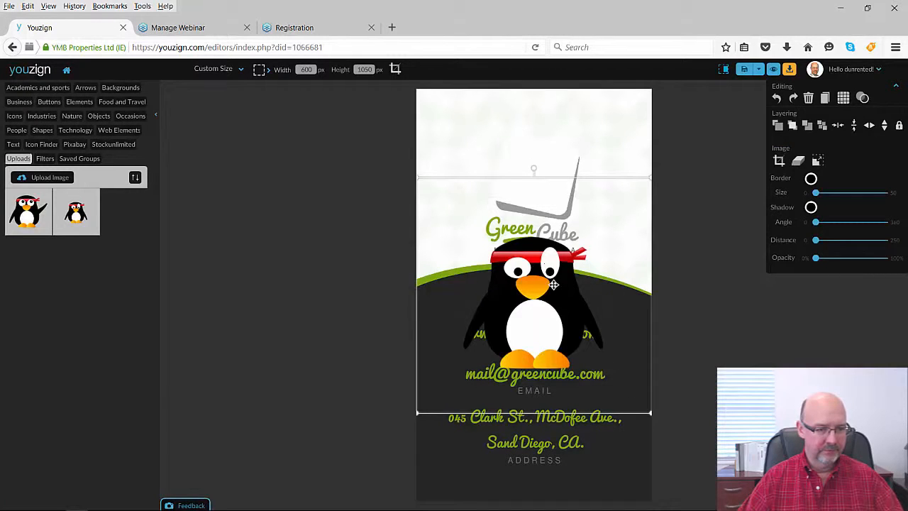
Shrink the penguin image to fit the logo's grey bracket above the company name and tilt it slightly clockwise
left_click_drag(417, 176, 519, 280)
left_click_drag(595, 366, 553, 198)
left_click_drag(474, 110, 519, 137)
left_click_drag(564, 217, 547, 162)
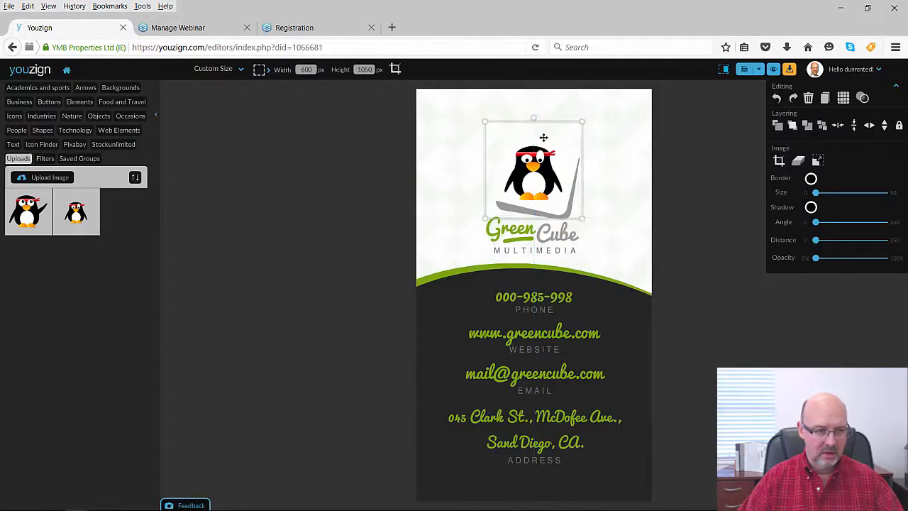
mouse_move(535, 115)
left_mouse_down()
mouse_move(525, 114)
mouse_move(544, 109)
left_mouse_up()
left_click_drag(532, 187, 535, 181)
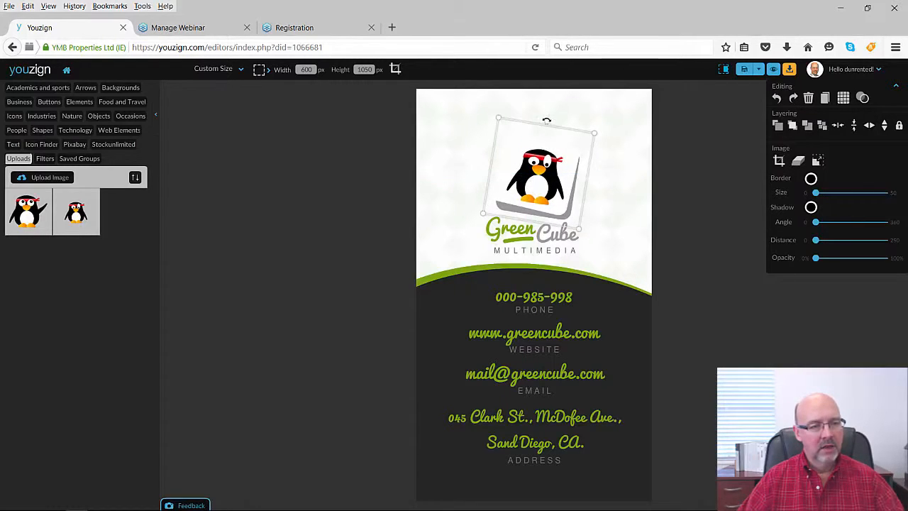
left_click_drag(547, 118, 552, 118)
left_click(602, 233)
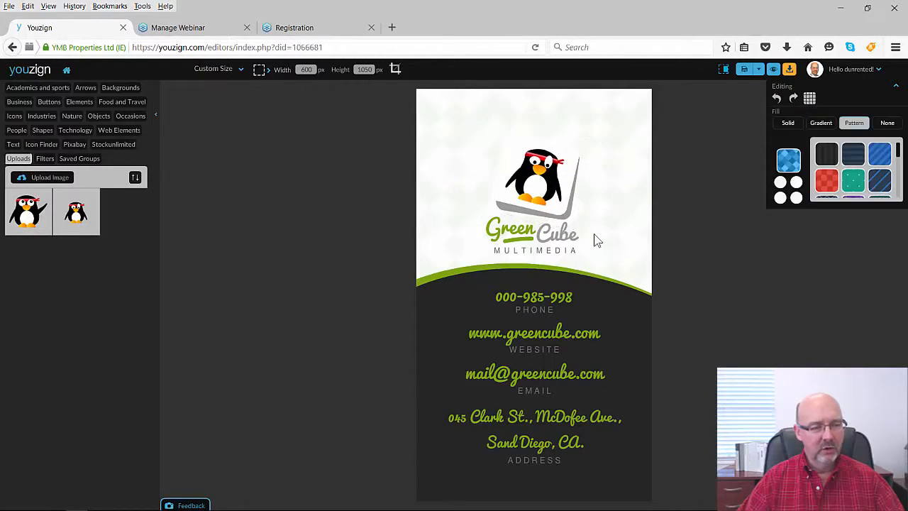
Replace the "Green" text in the logo with "Vid"
left_click(519, 243)
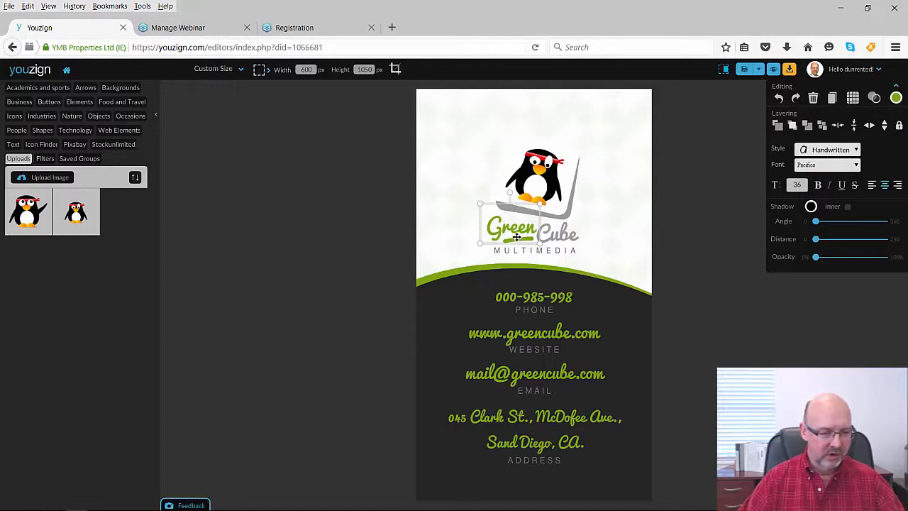
double_click(515, 236)
key("ctrl+v")
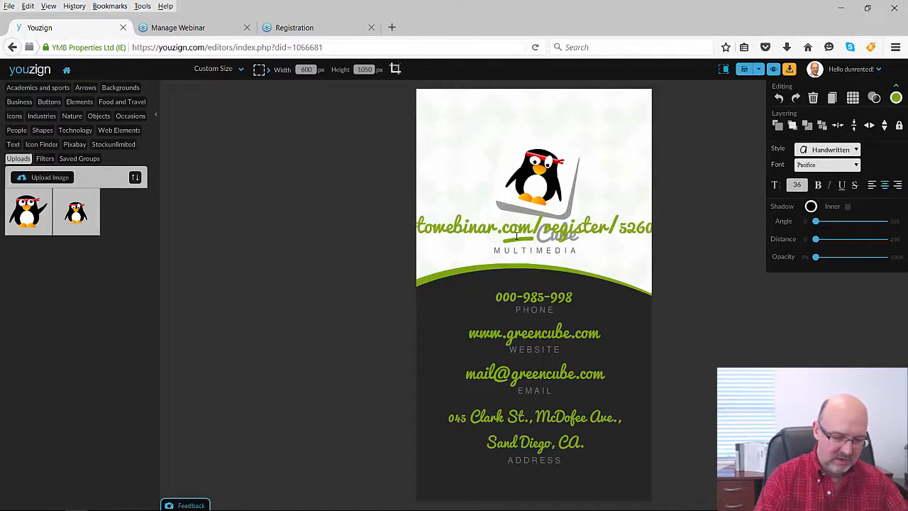
key("BackSpace")
key("BackSpace")
key("BackSpace")
key("BackSpace")
key("BackSpace")
key("BackSpace")
key("BackSpace")
key("BackSpace")
key("BackSpace")
key("BackSpace")
key("BackSpace")
key("BackSpace")
key("BackSpace")
key("BackSpace")
key("BackSpace")
key("BackSpace")
key("BackSpace")
key("BackSpace")
key("BackSpace")
key("BackSpace")
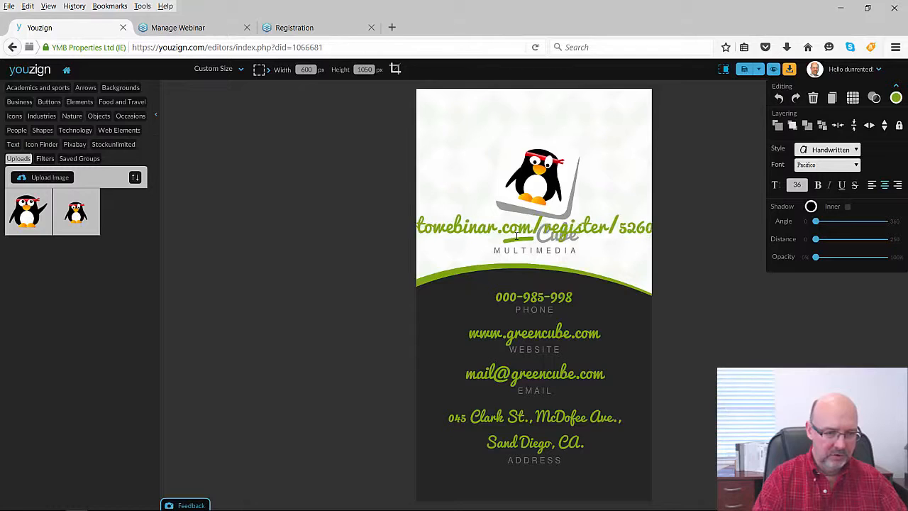
key("BackSpace")
key("BackSpace")
key("BackSpace")
key("BackSpace")
key("BackSpace")
key("BackSpace")
key("BackSpace")
key("BackSpace")
key("BackSpace")
key("BackSpace")
key("BackSpace")
key("BackSpace")
key("BackSpace")
key("BackSpace")
key("BackSpace")
key("BackSpace")
key("BackSpace")
key("BackSpace")
key("BackSpace")
key("BackSpace")
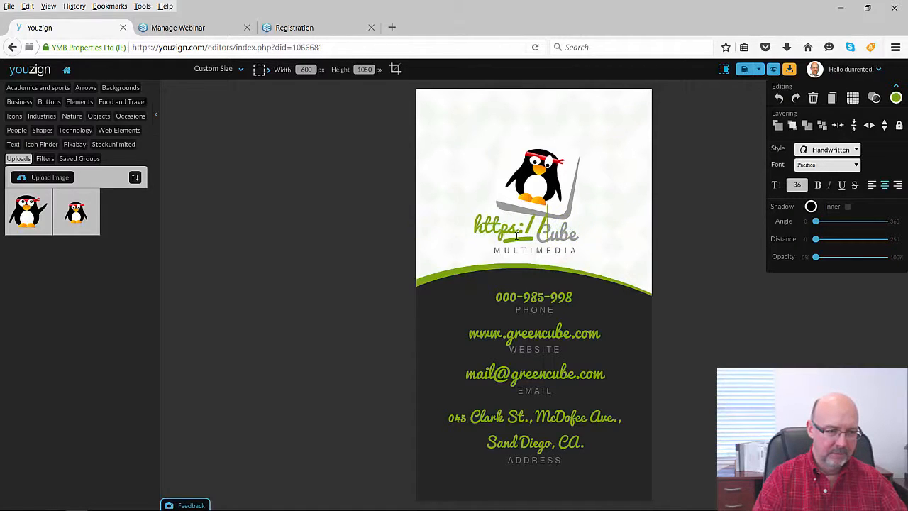
type("Vid")
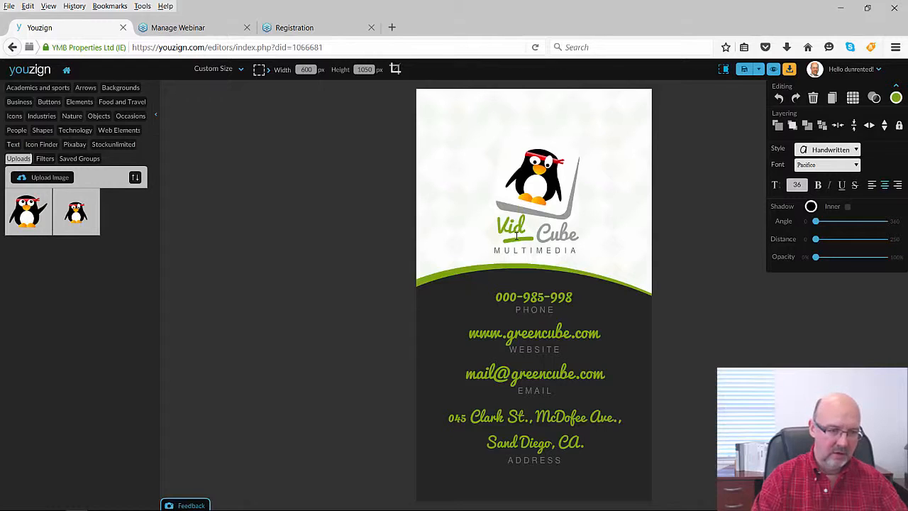
Move the "Vid" text onto the green underline, close beside the "Cube" text
left_click(561, 228)
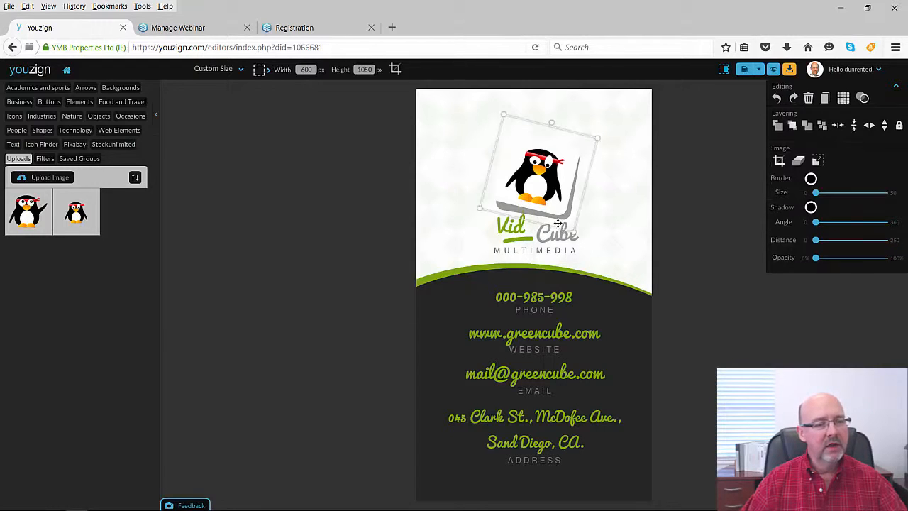
left_click(522, 236)
left_click_drag(516, 229, 523, 232)
Replace the "Cube" text in the logo with "Penguin"
left_click(554, 235)
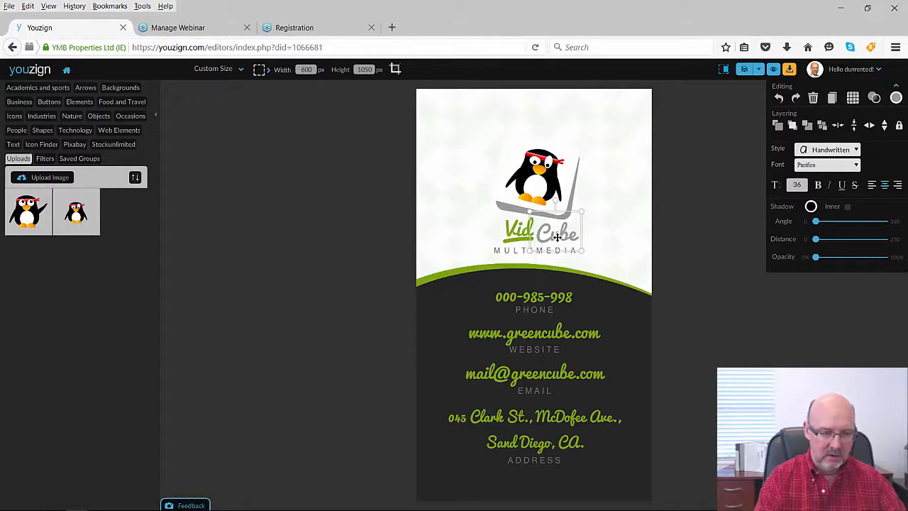
double_click(557, 236)
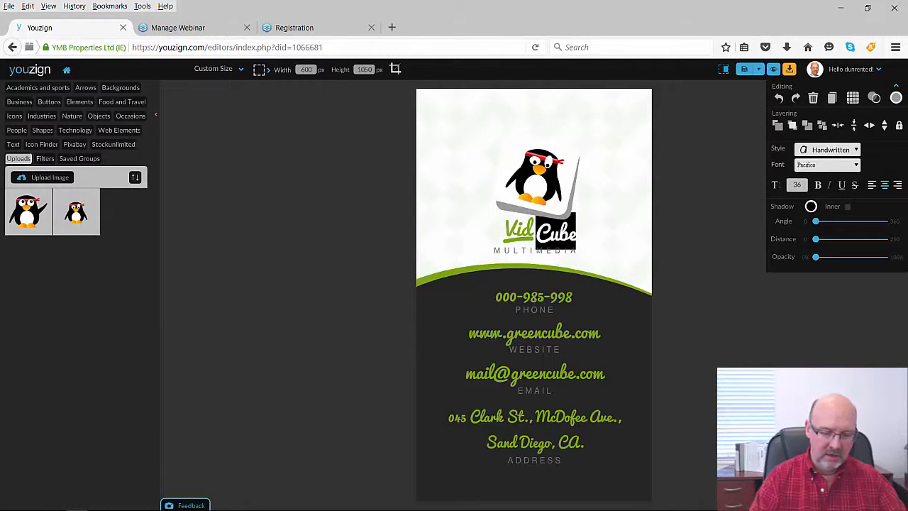
type("Penguin")
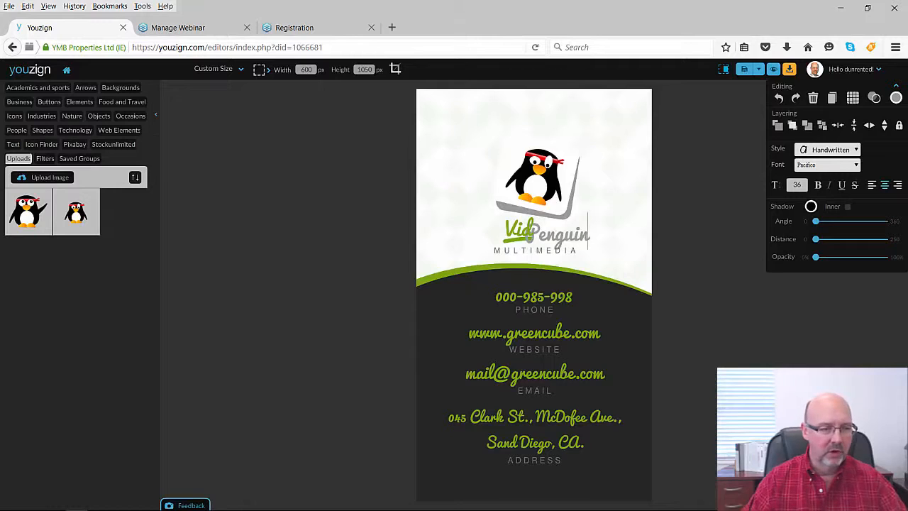
left_click_drag(588, 233, 547, 234)
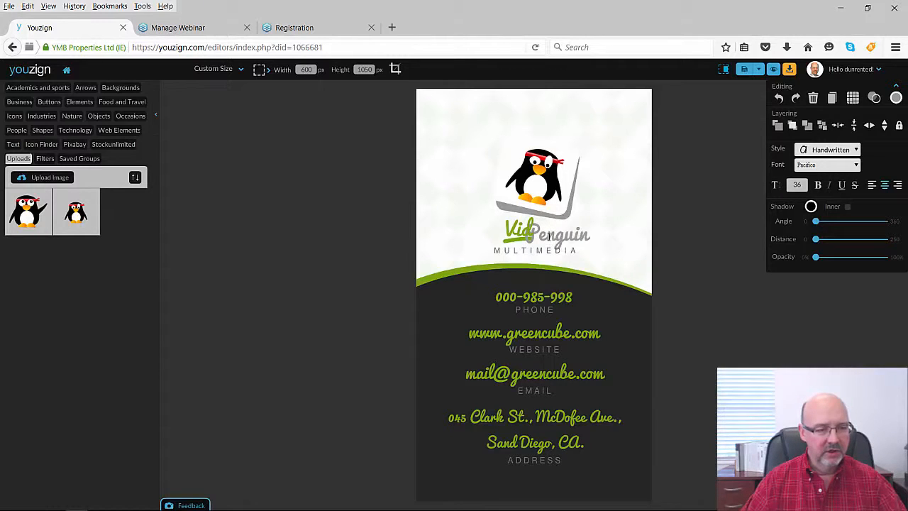
left_click(447, 208)
Move the "Penguin" text right and slightly up so it sits clear of the "Vid" text
left_click(554, 239)
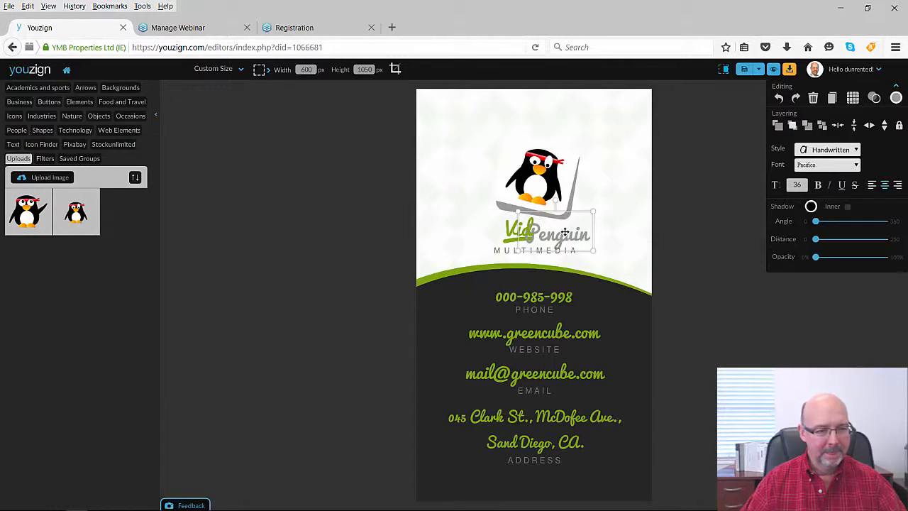
double_click(555, 236)
left_click(564, 226)
left_click_drag(555, 238, 566, 233)
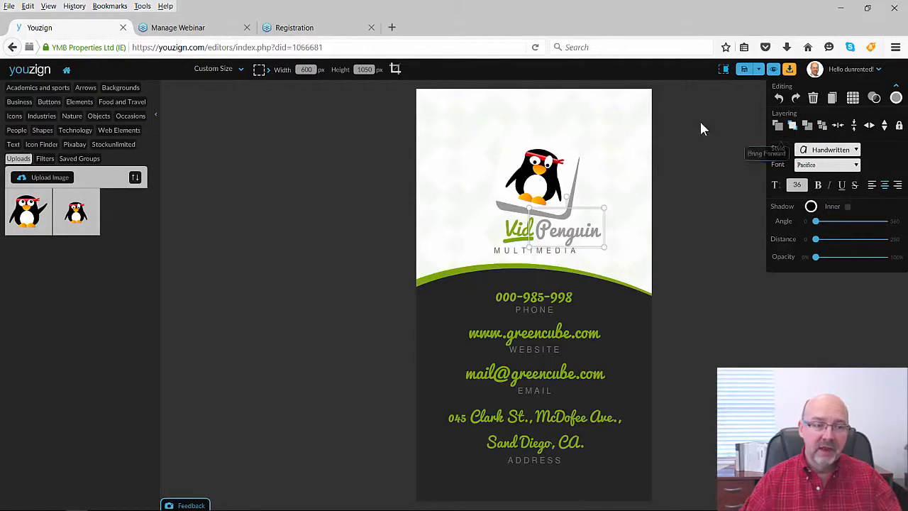
left_click(623, 221)
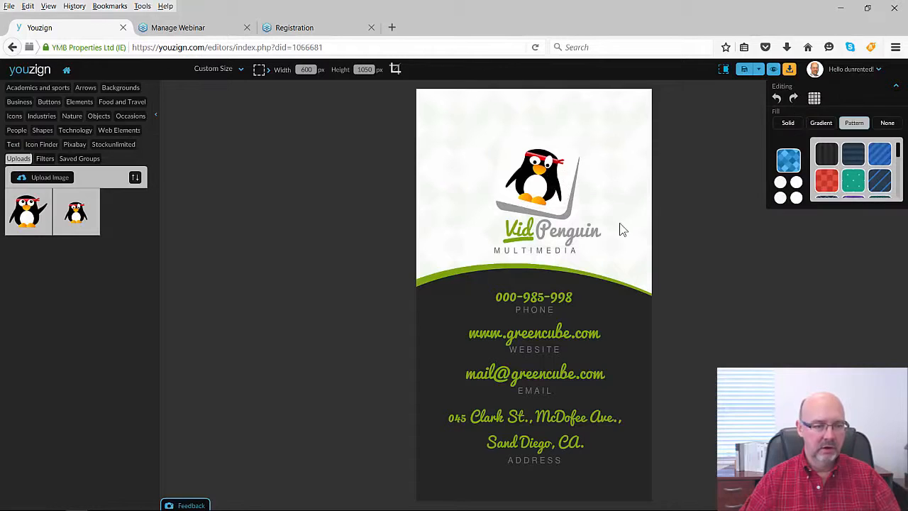
Shift the "Vid" text, its green underline and the "Penguin" text left to centre the company name above "MULTIMEDIA"
left_click_drag(521, 241, 506, 229)
left_click(529, 238)
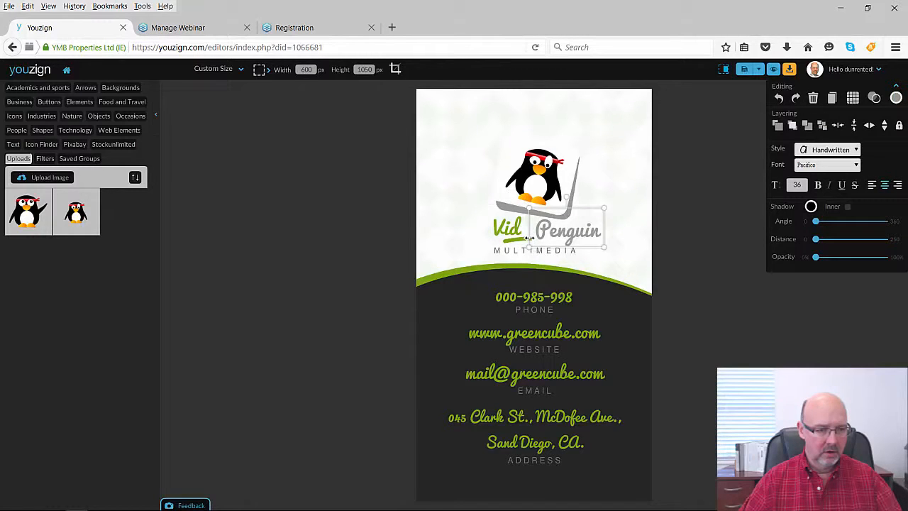
left_click_drag(546, 231, 545, 228)
left_click(494, 244)
left_click(506, 241)
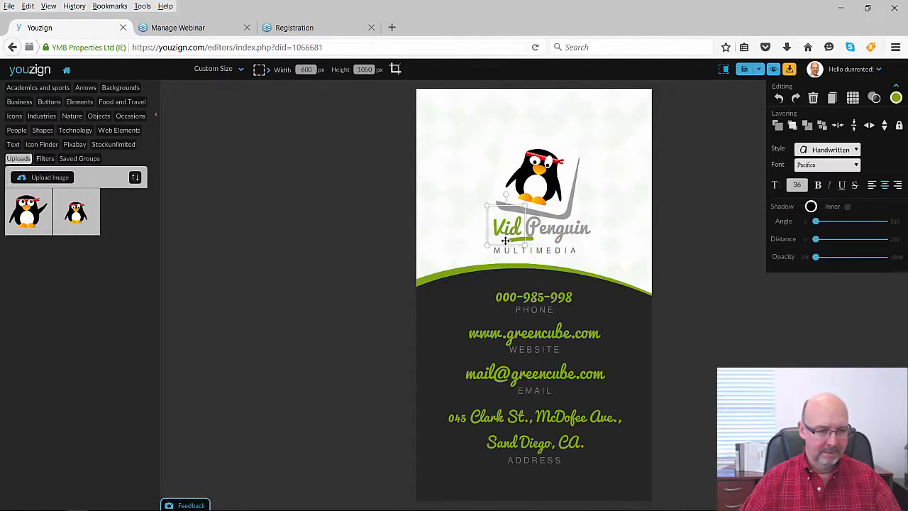
left_click_drag(509, 242, 545, 230)
left_click(548, 232)
left_click(636, 173)
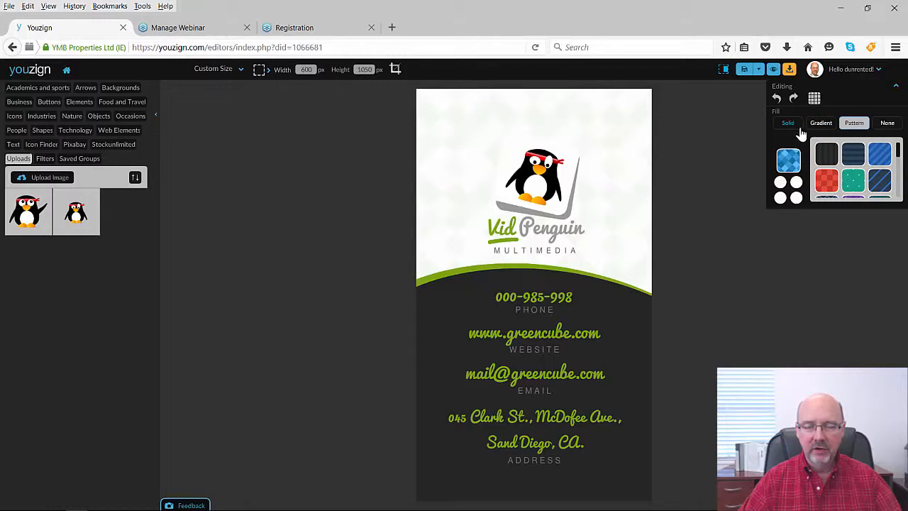
Try gradient, solid and several pattern fills on the card background, ending with the blue diamond pattern
left_click(823, 125)
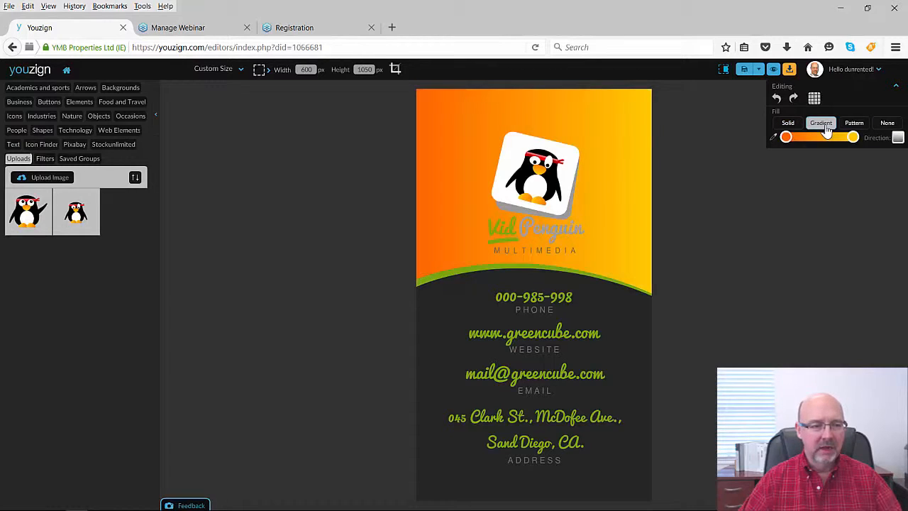
left_click(788, 124)
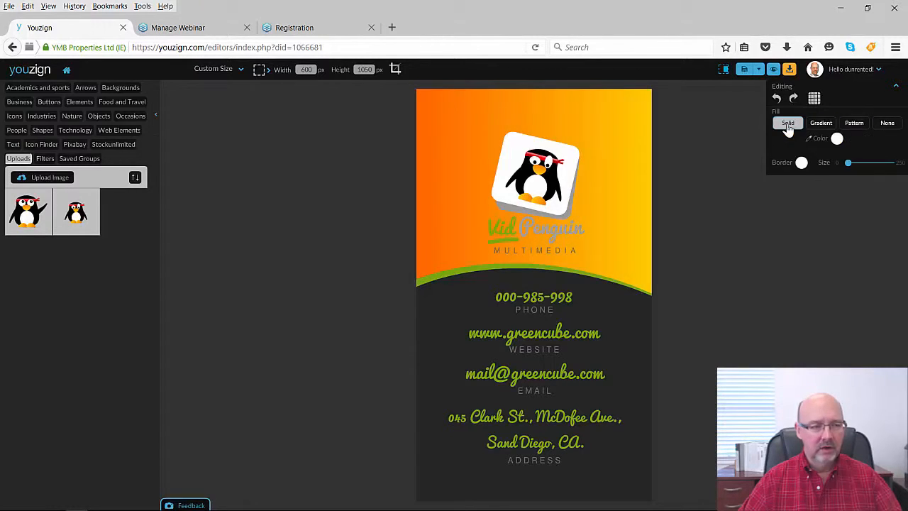
left_click(855, 126)
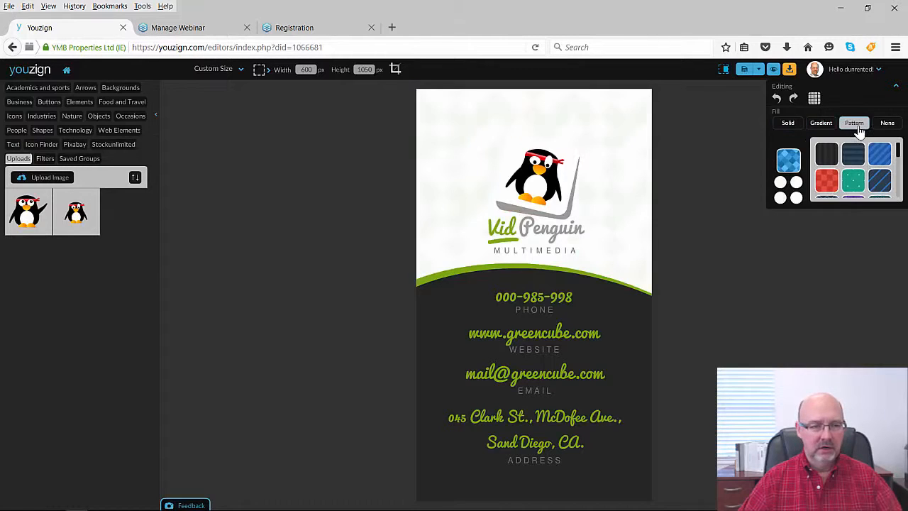
left_click(826, 181)
left_click(851, 156)
left_click(879, 153)
left_click(853, 183)
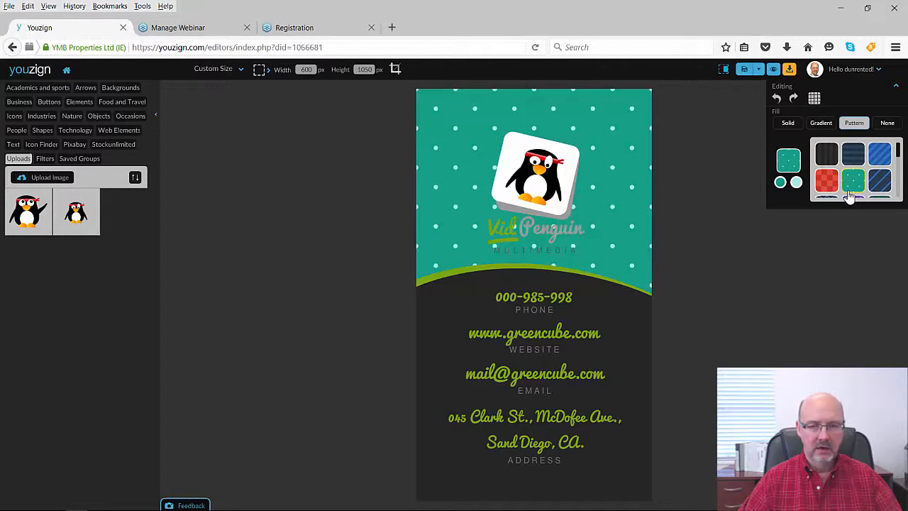
left_click(879, 182)
scroll(899, 159, "down", 3)
left_click(827, 181)
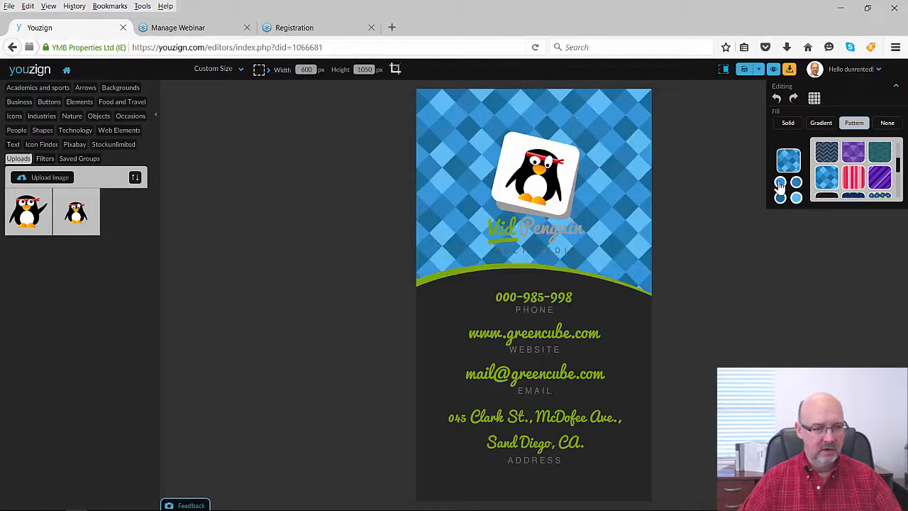
Recolour one of the blue shades in the background's diamond pattern to bright red
left_click(796, 182)
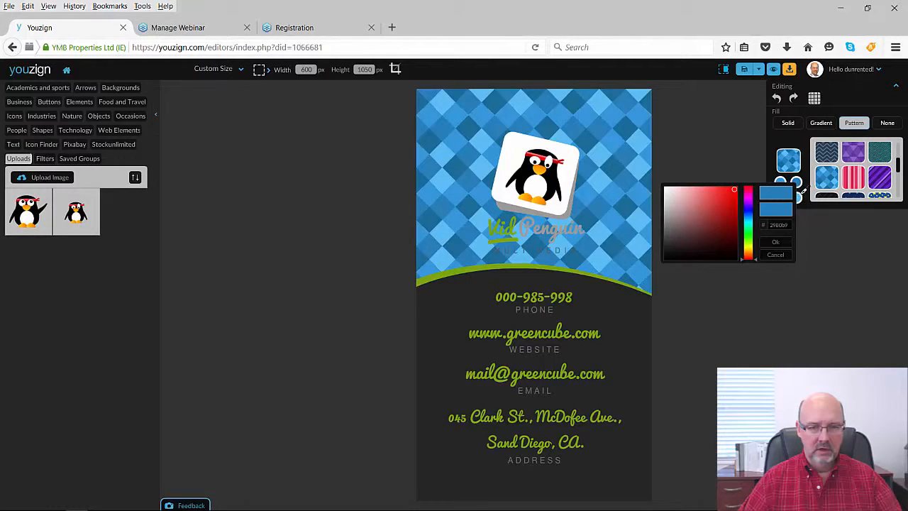
left_click(734, 189)
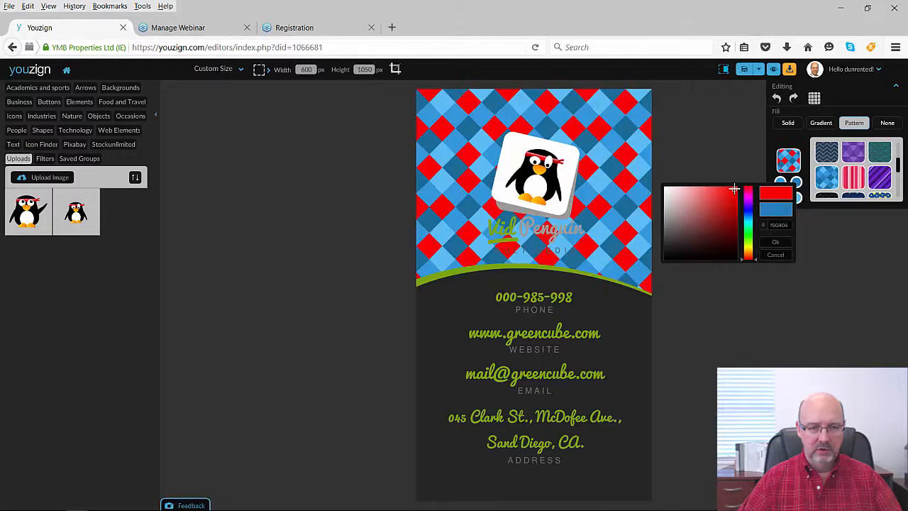
left_click(775, 242)
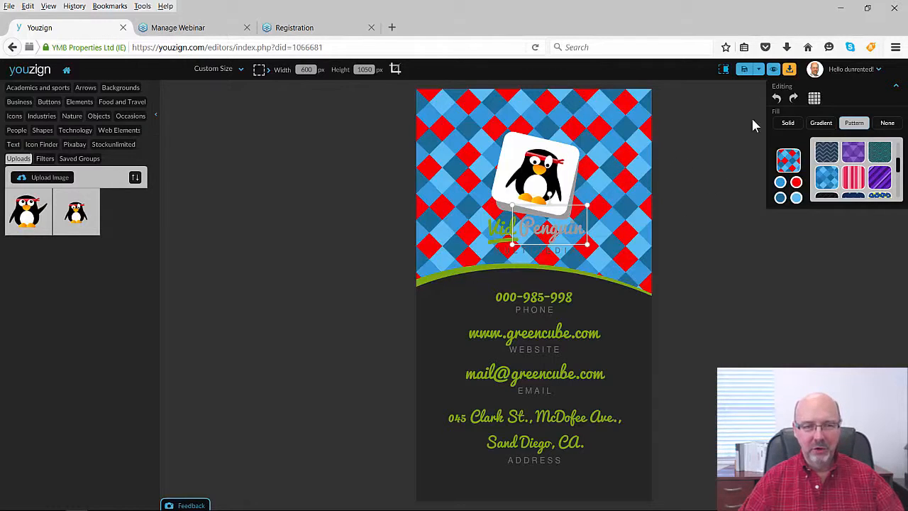
Undo the recent background fill changes and the leftward moves of the logo's name and underline
left_click(777, 99)
left_click(777, 100)
left_click(777, 99)
left_click(777, 100)
left_click(777, 99)
left_click(777, 99)
left_click(777, 99)
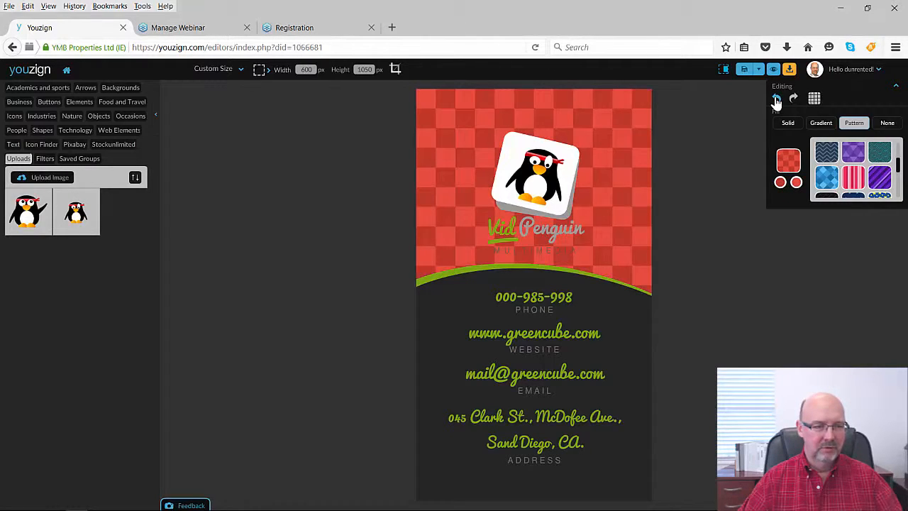
left_click(777, 100)
left_click(777, 99)
left_click(777, 100)
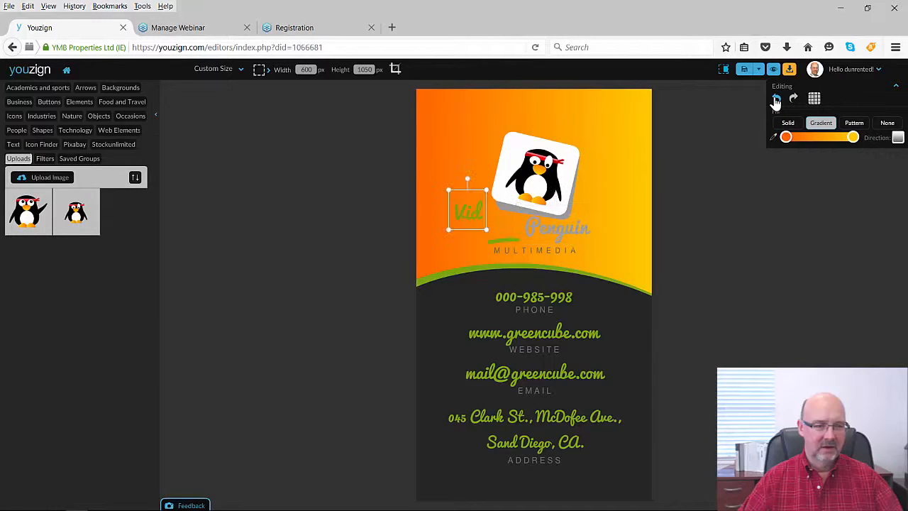
left_click(776, 101)
left_click(776, 101)
left_click(776, 101)
left_click(776, 101)
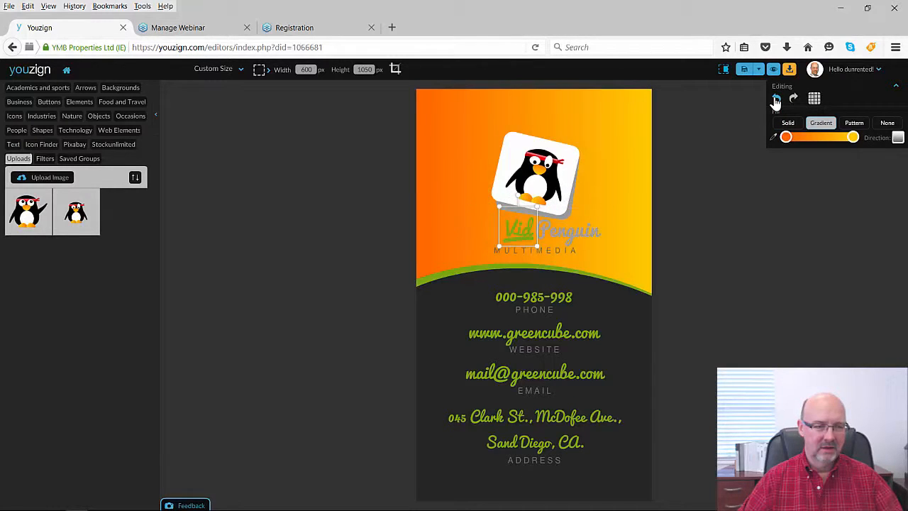
Fill the card background with the light blue pattern of white clouds
left_click(855, 124)
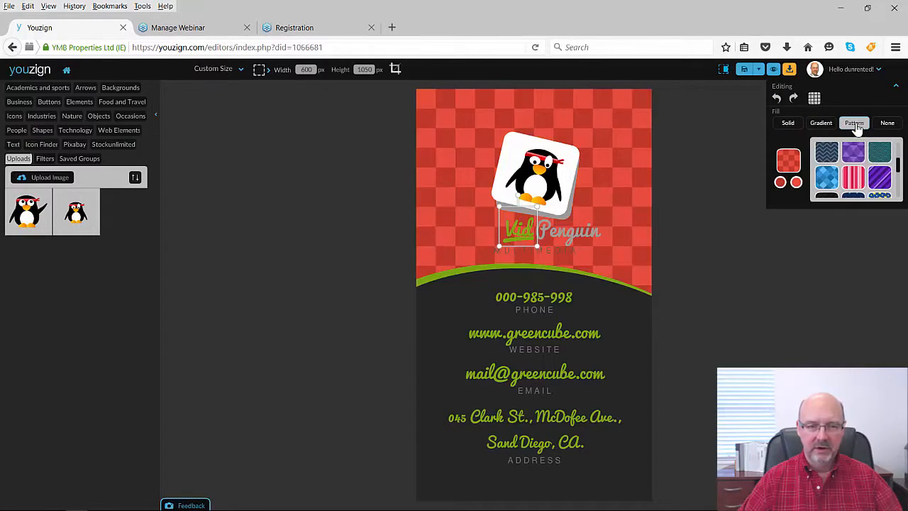
left_click_drag(898, 170, 901, 199)
left_click(827, 160)
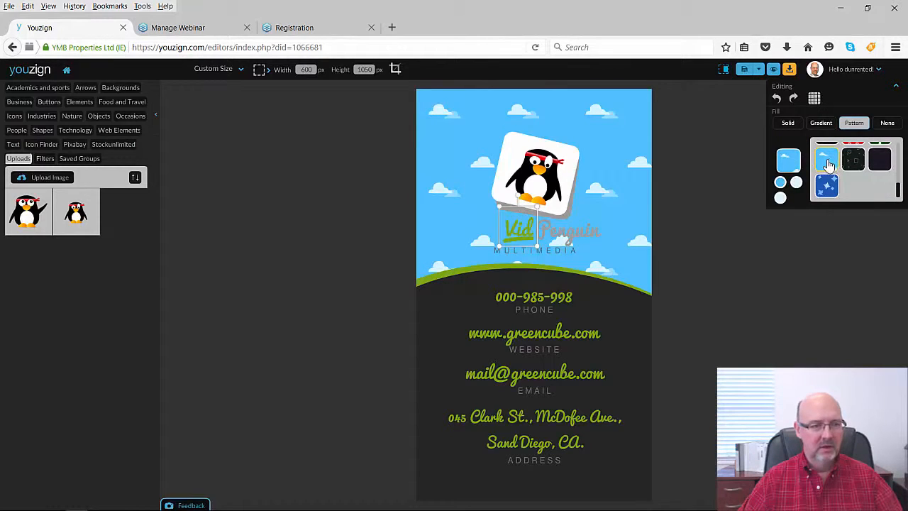
Recolour the logo's "Vid" text to bright red
left_click(525, 230)
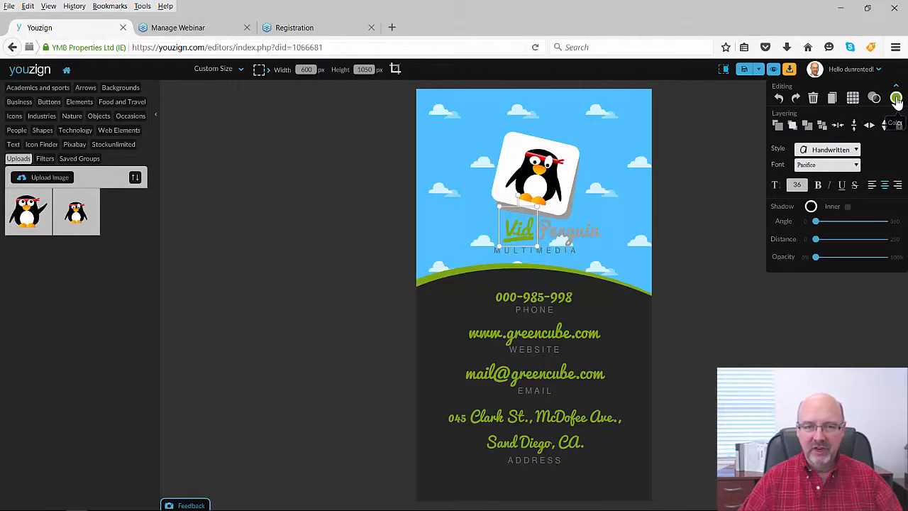
left_click(896, 98)
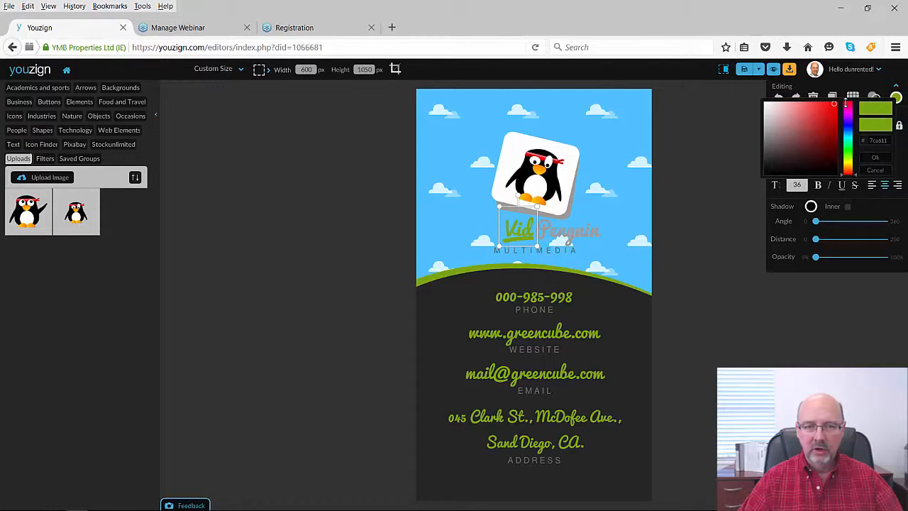
left_click(836, 104)
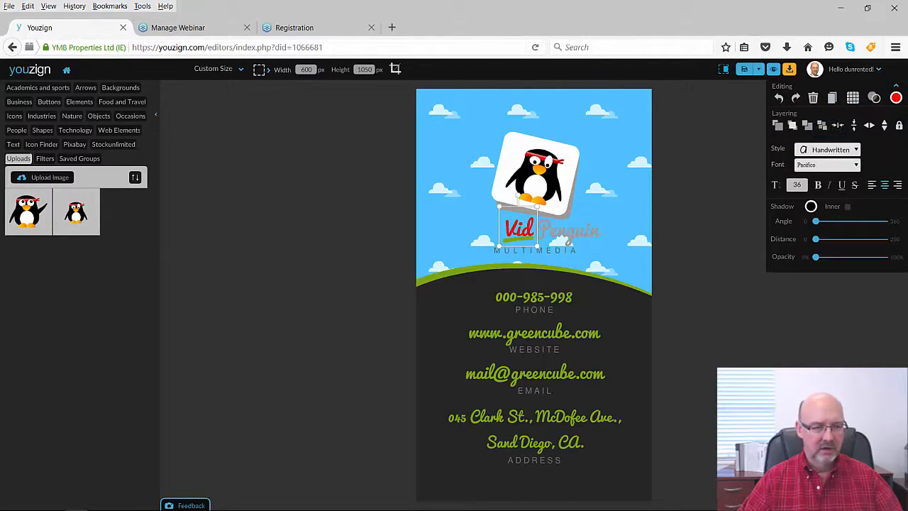
left_click(448, 192)
Move the "Vid" text clear of the green underline and recolour the underline red (fa0a0a)
left_click(511, 226)
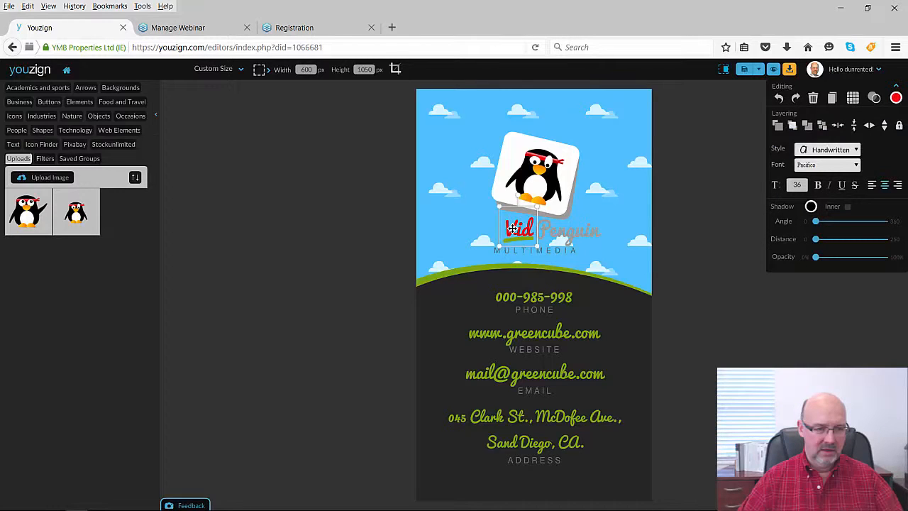
left_click_drag(511, 225, 468, 219)
left_click(516, 245)
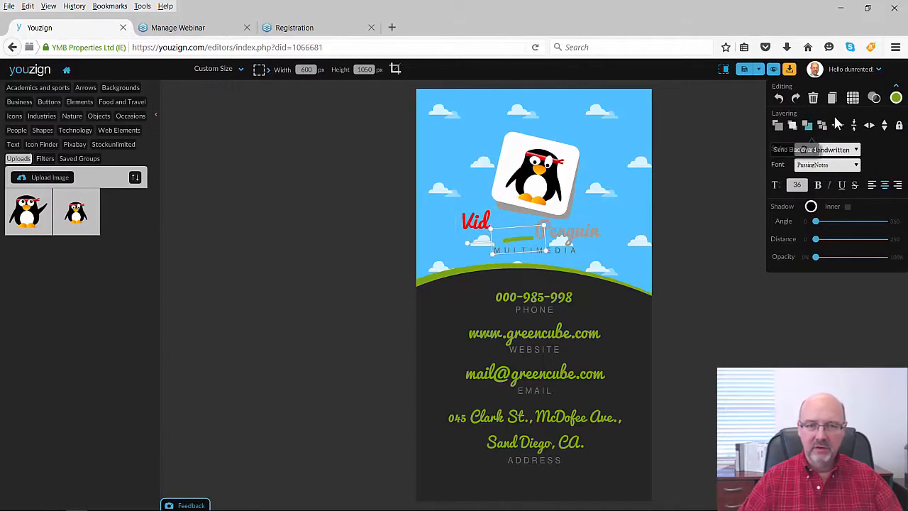
left_click(896, 98)
left_click_drag(830, 110, 832, 103)
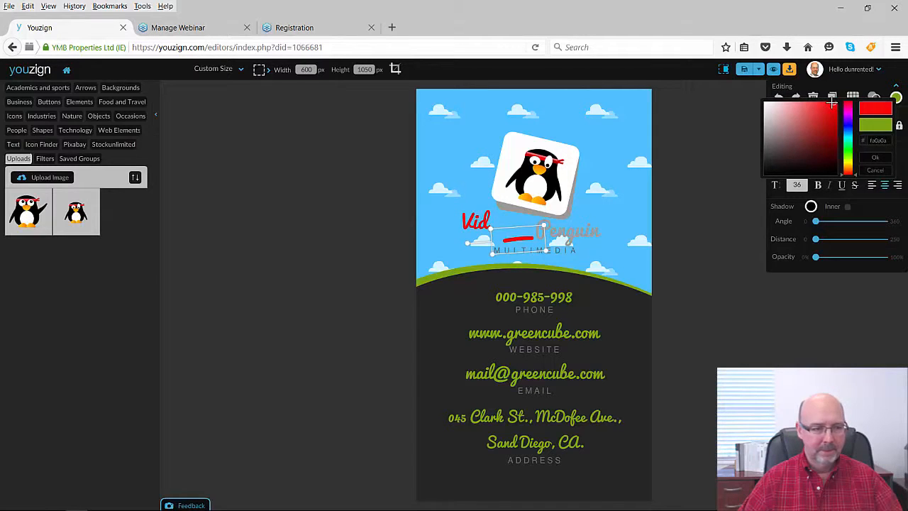
left_click(739, 150)
Move the "Vid" text back above the red underline, slightly left of it, and tilt it slightly counter-clockwise
left_click(480, 219)
left_click(476, 222)
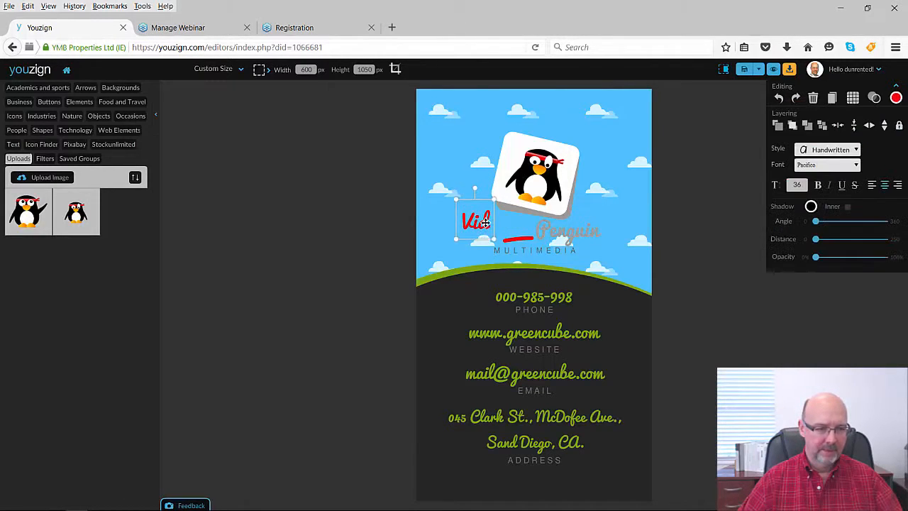
left_click_drag(475, 222, 516, 224)
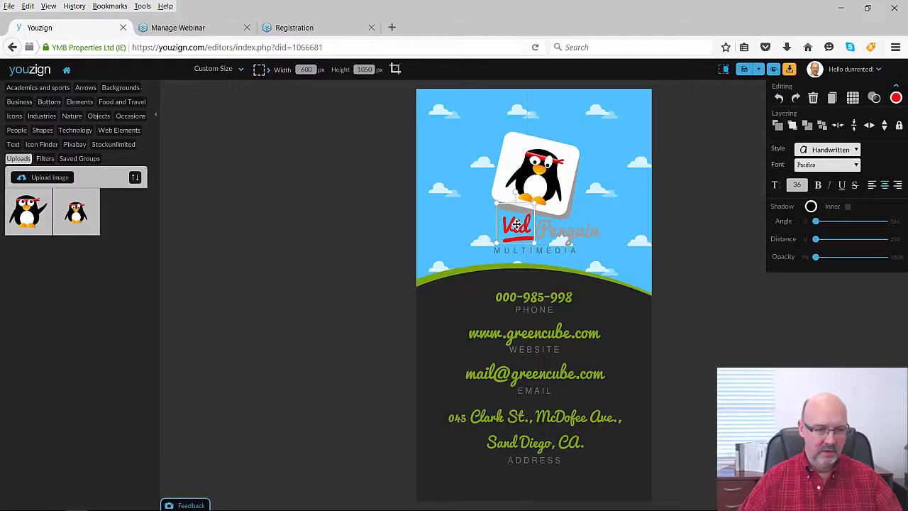
left_click_drag(515, 192, 511, 191)
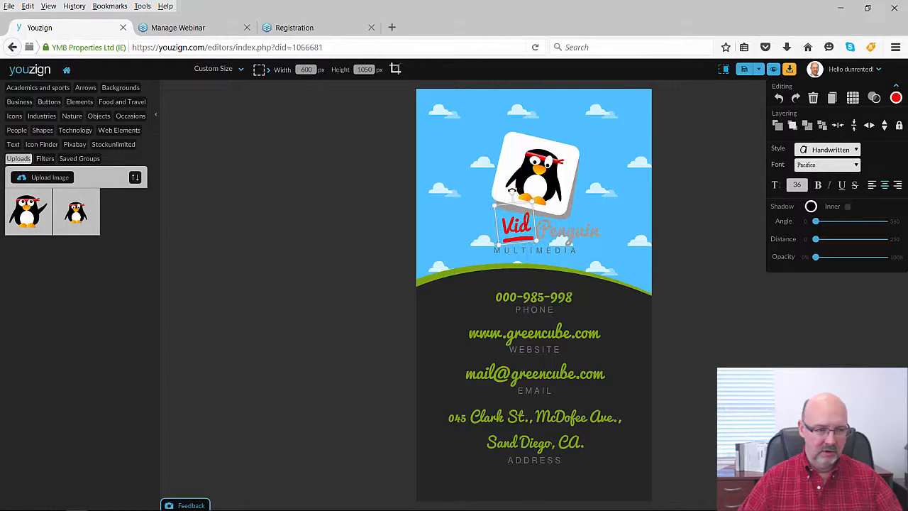
left_click(513, 193)
left_click_drag(520, 228, 533, 230)
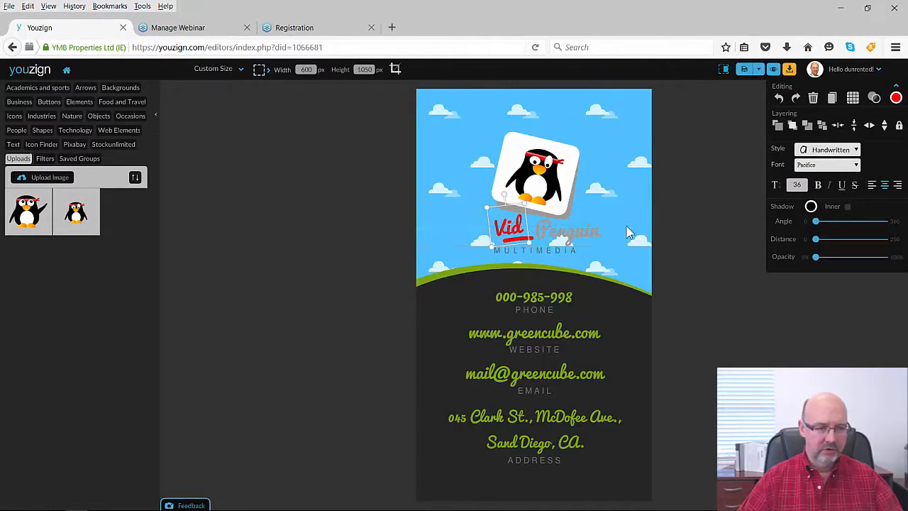
Shift the logo's "Vid" text and its red underline slightly to the left, keeping the underline beneath the text
left_click(578, 240)
left_click(530, 244)
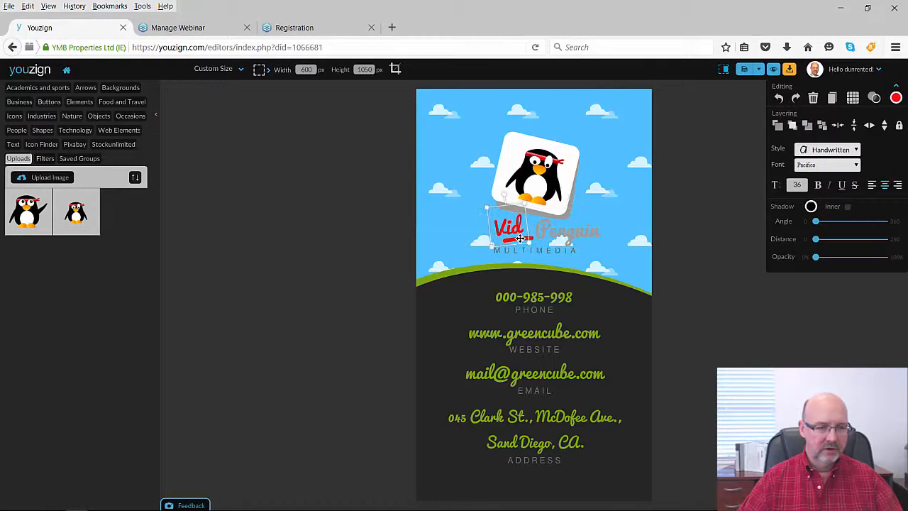
left_click(525, 243)
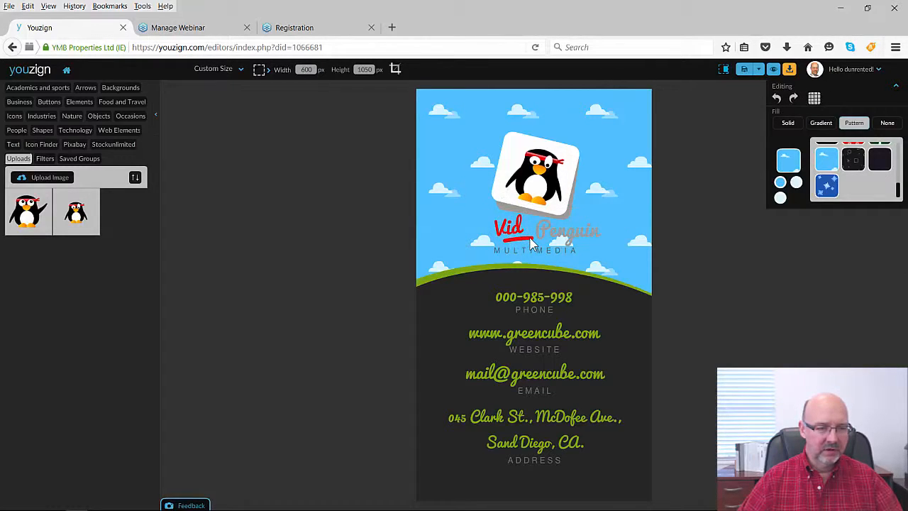
left_click(531, 244)
mouse_move(507, 227)
left_mouse_down()
mouse_move(490, 228)
mouse_move(520, 238)
mouse_move(498, 236)
mouse_move(494, 228)
mouse_move(503, 228)
left_mouse_up()
left_click(465, 214)
Move the "Penguin" text left so it sits close beside "Vid", and recolour it white (ffffff)
left_click(559, 231)
left_click_drag(559, 231, 547, 229)
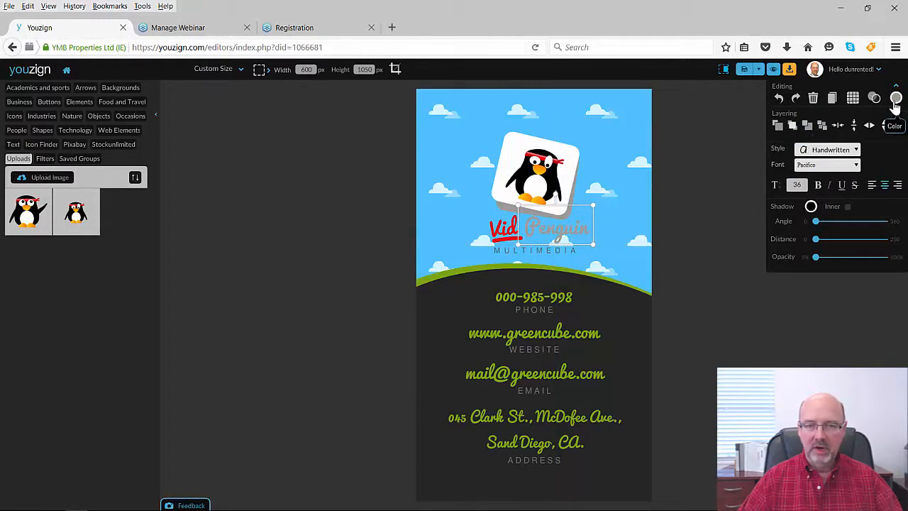
left_click(896, 100)
left_click(765, 103)
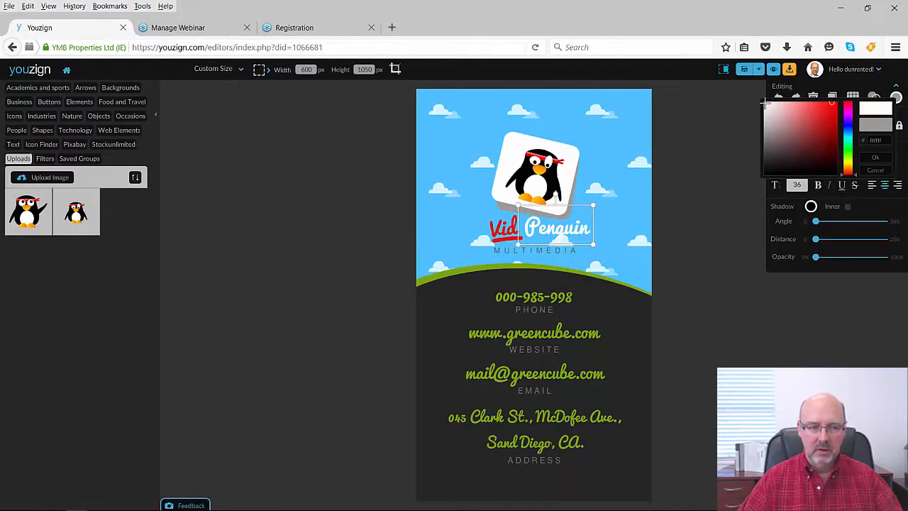
left_click(607, 193)
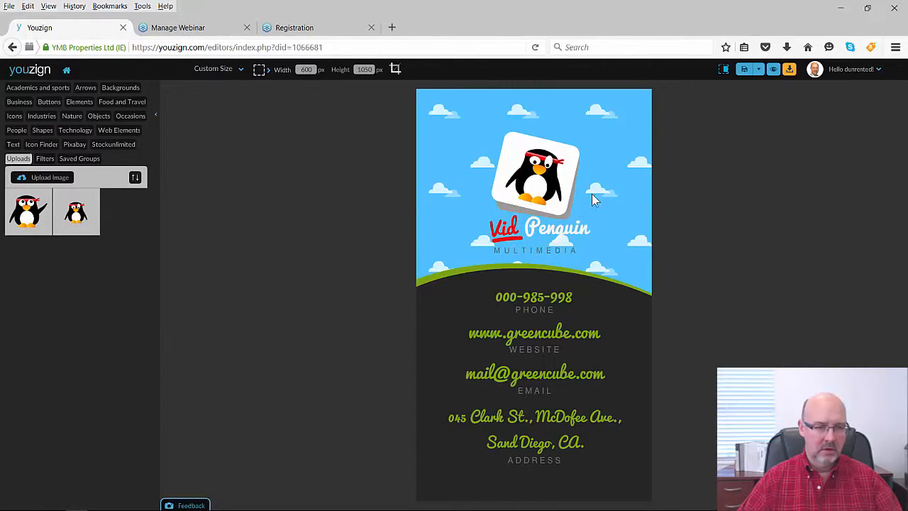
left_click(568, 228)
left_click_drag(569, 227, 567, 229)
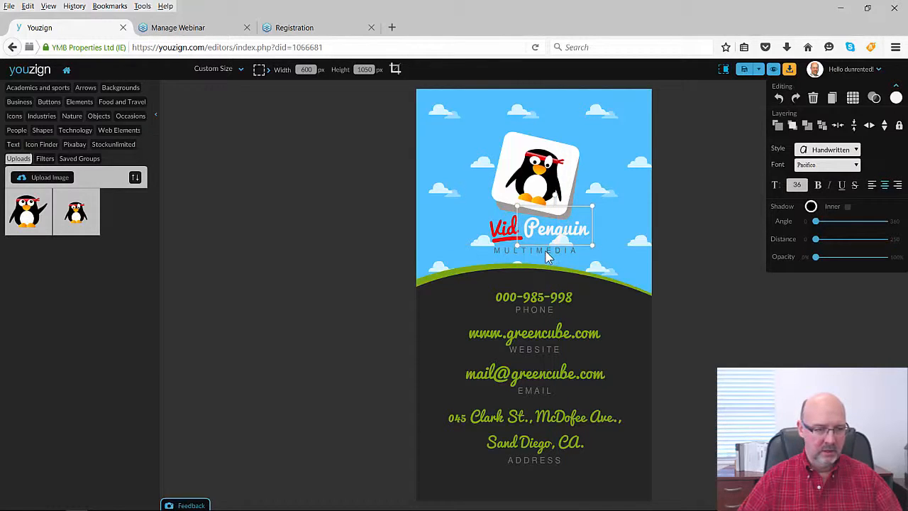
left_click(532, 306)
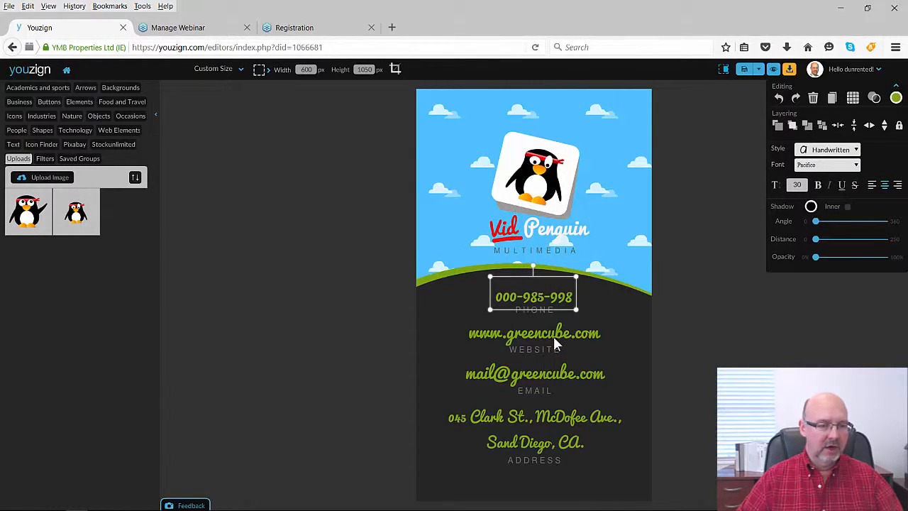
left_click(555, 342)
left_click(545, 378)
left_click(552, 431)
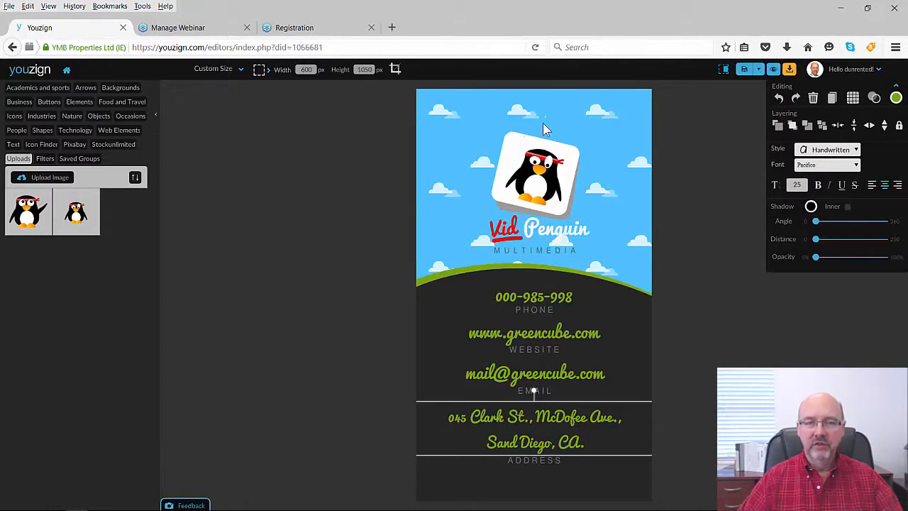
Save the design as a new copy titled "Biz card 3"
left_click(758, 71)
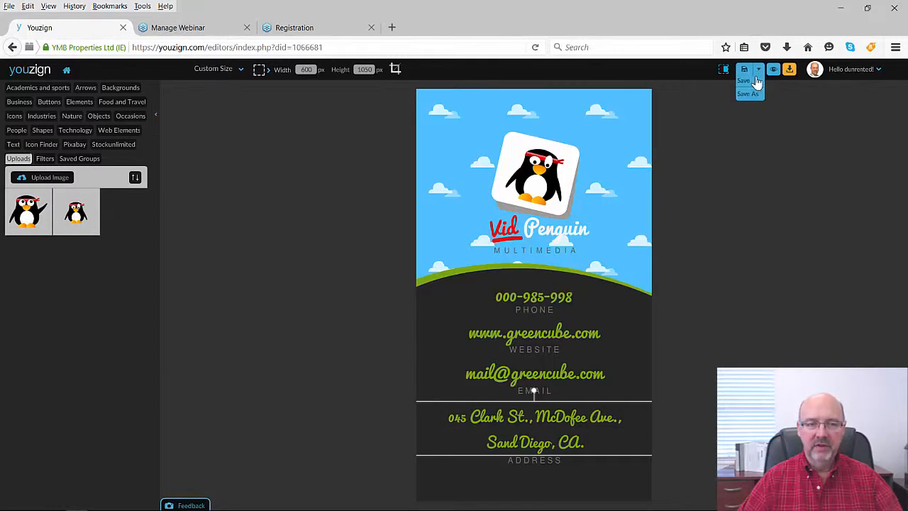
left_click(748, 94)
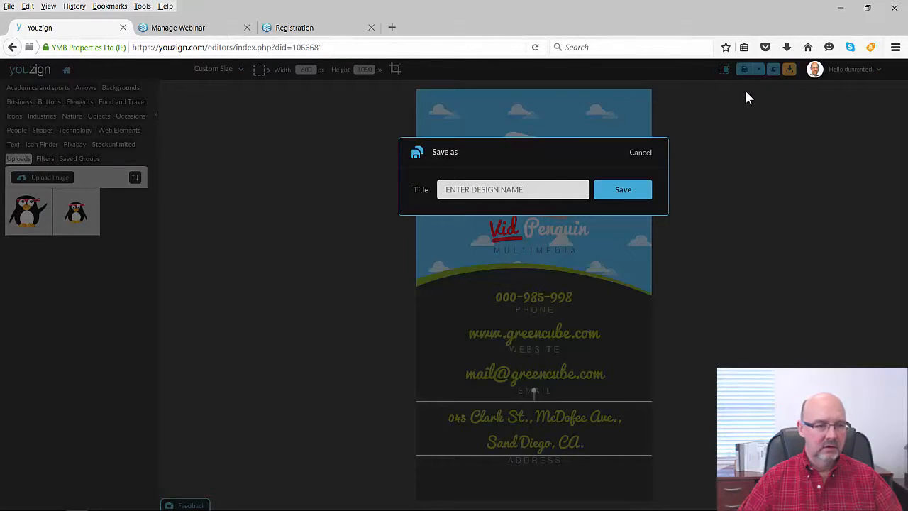
left_click(543, 189)
type("Biz card 3")
left_click(607, 195)
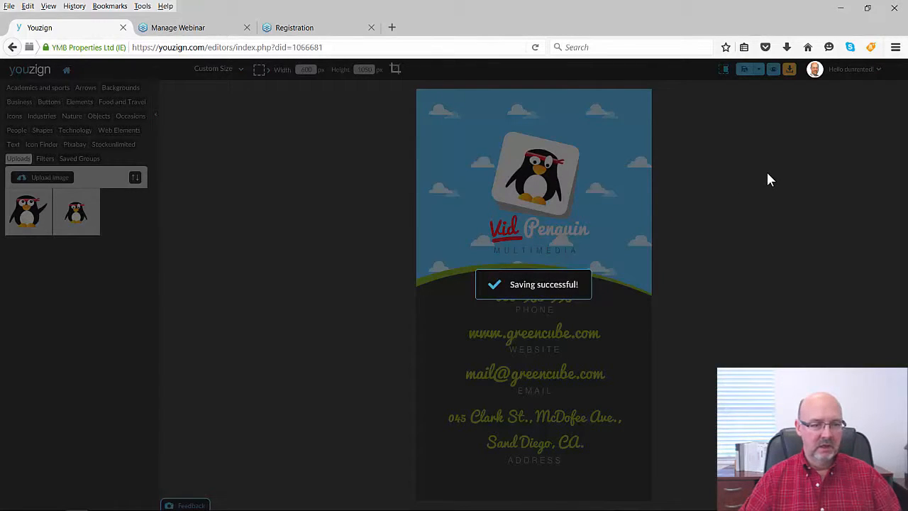
Preview the finished business card image and return to the editor
left_click(775, 71)
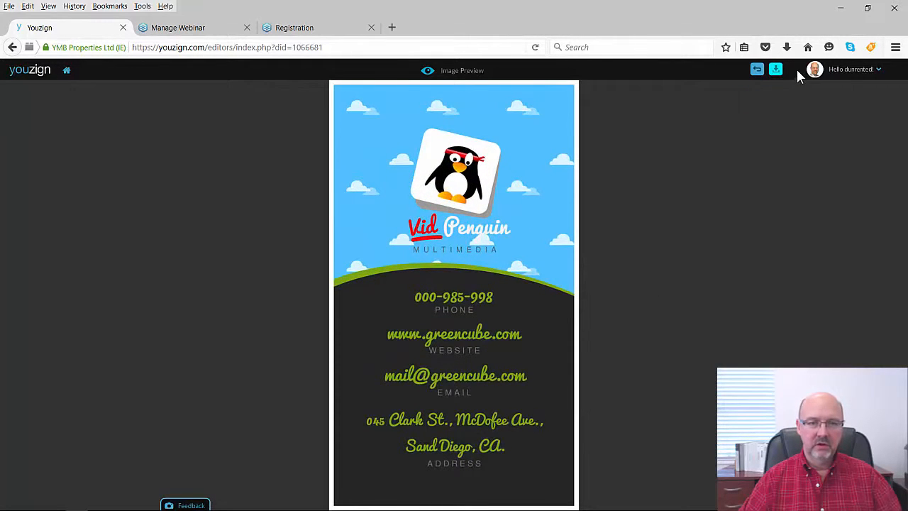
left_click(758, 71)
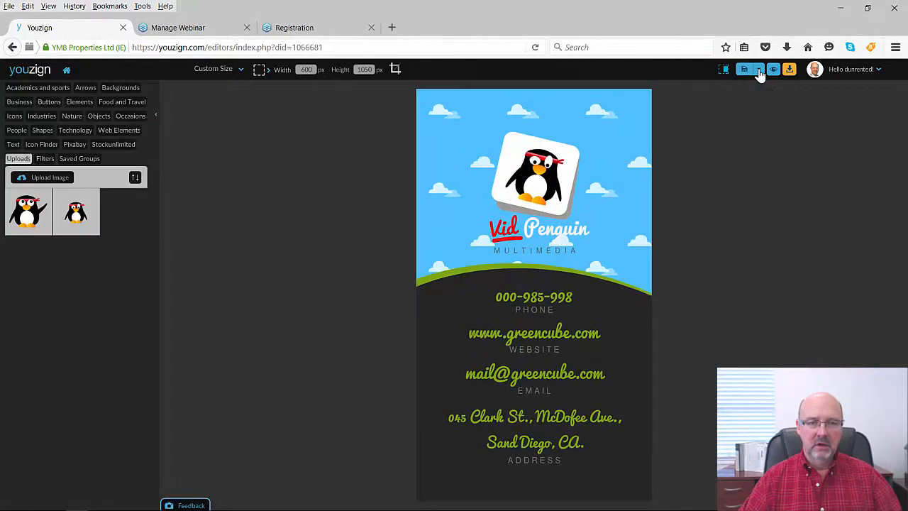